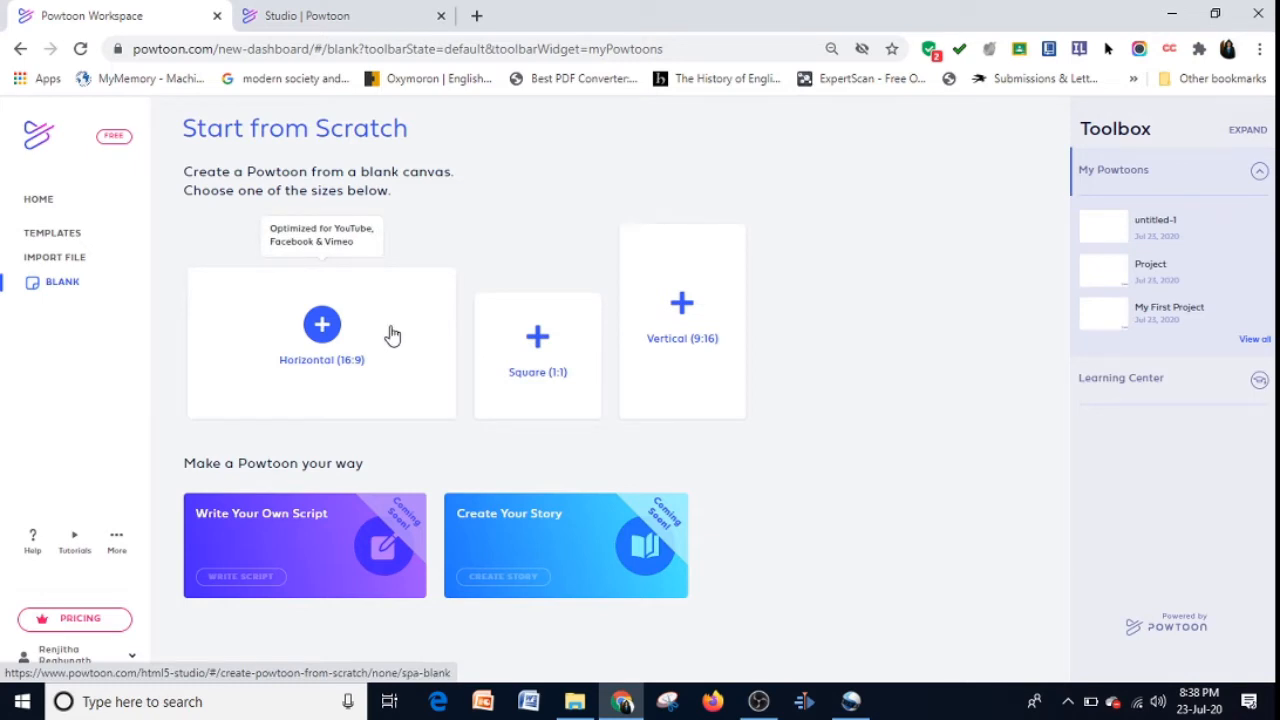
Switch to the Studio tab, start the blank Powtoon with the Cartoon look, and title it "My project".
click(343, 12)
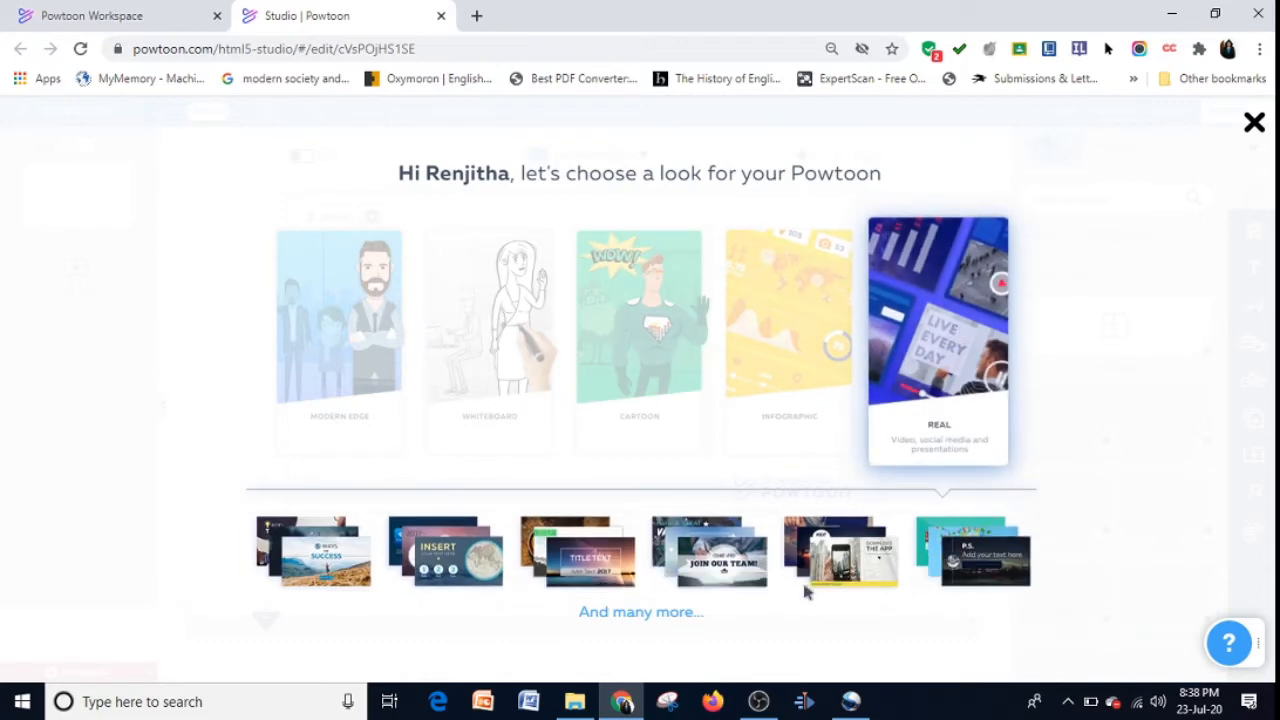
click(659, 343)
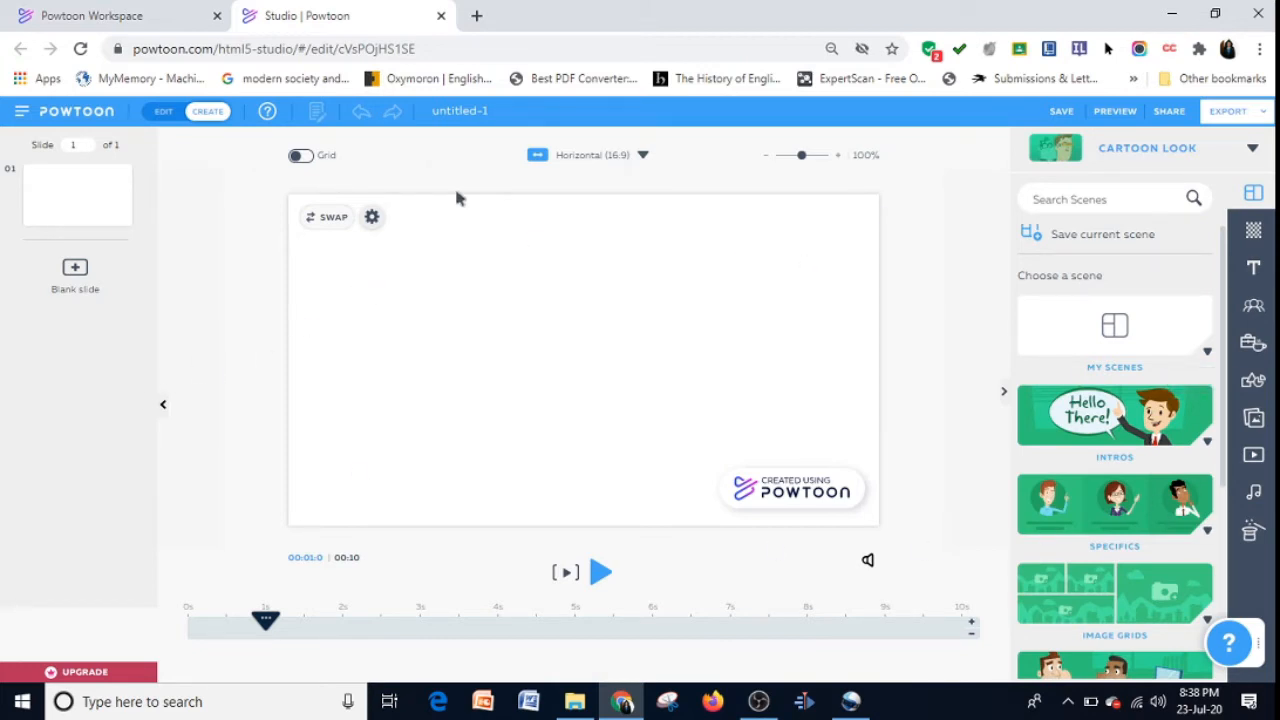
click(441, 112)
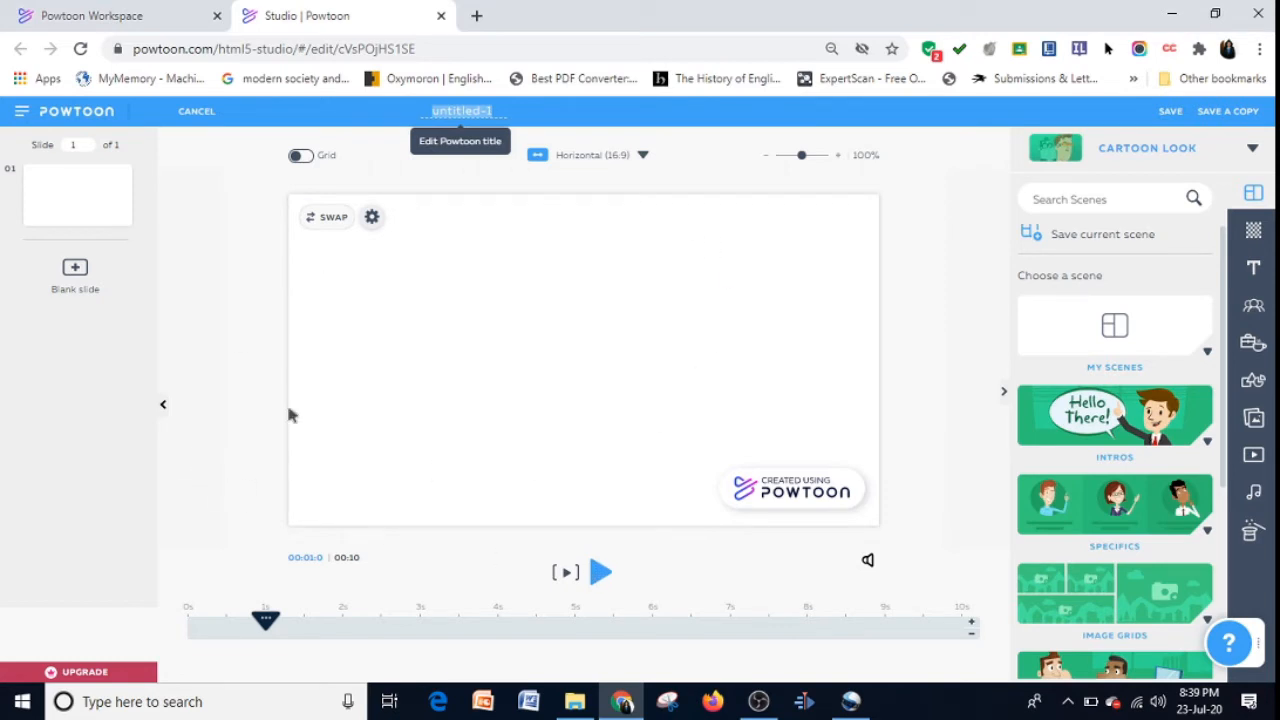
text(My project)
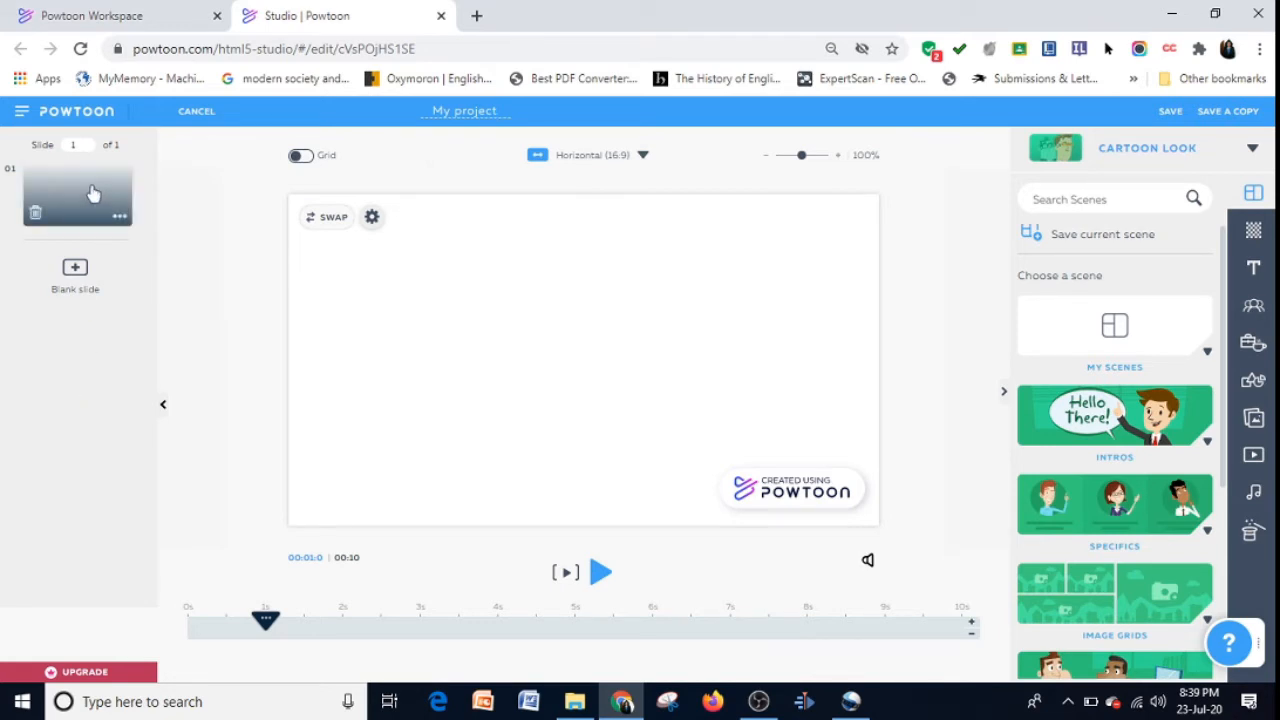
Add a blank second slide and apply a Stylized transition between slides 1 and 2.
click(75, 272)
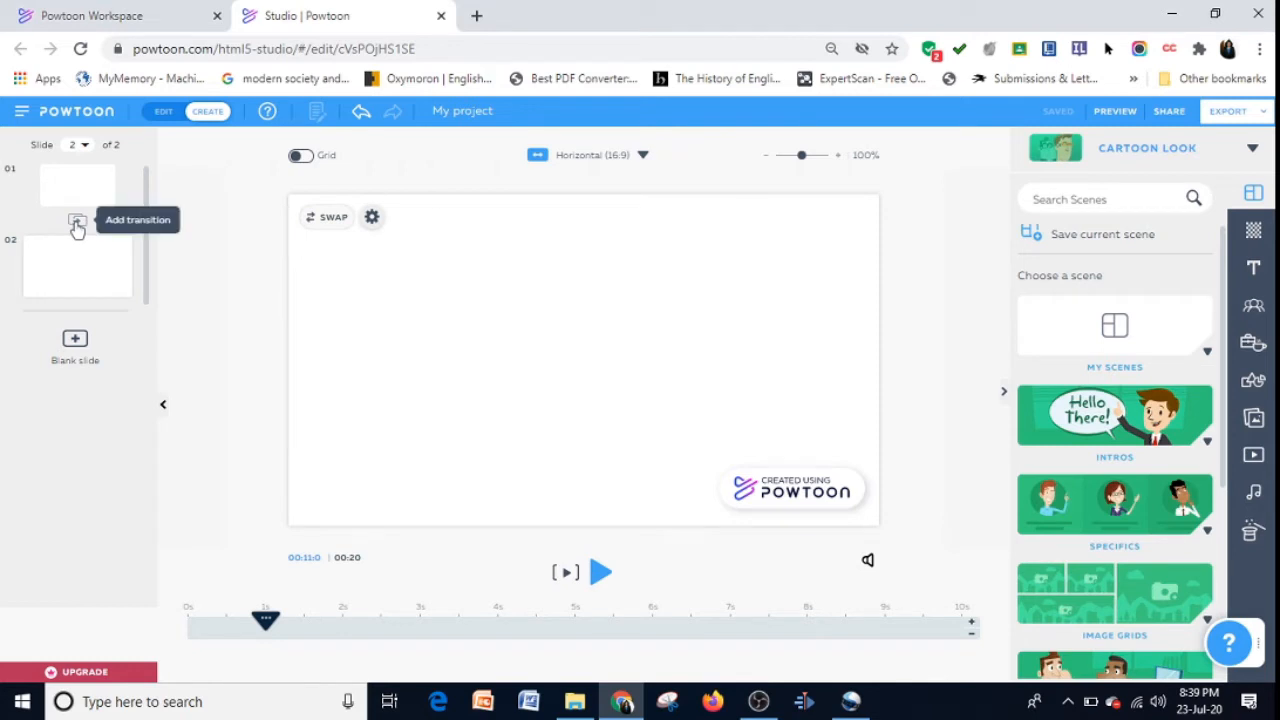
click(77, 222)
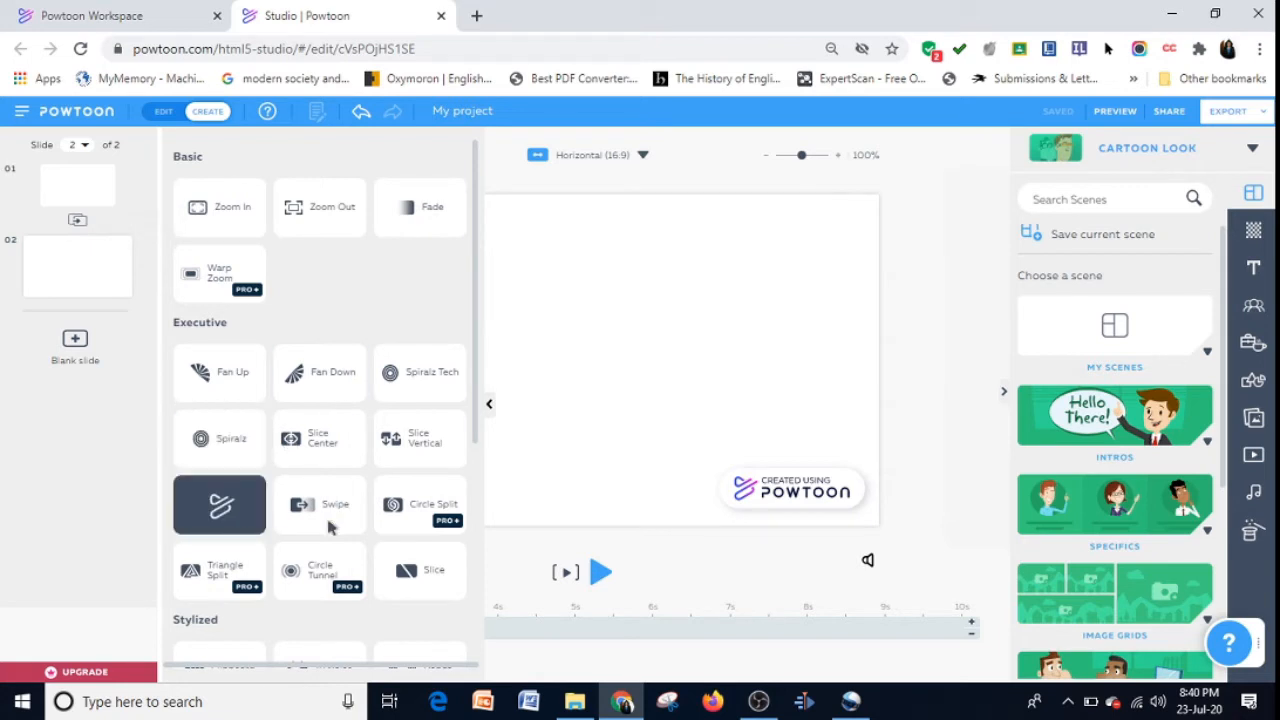
drag(477, 358, 475, 505)
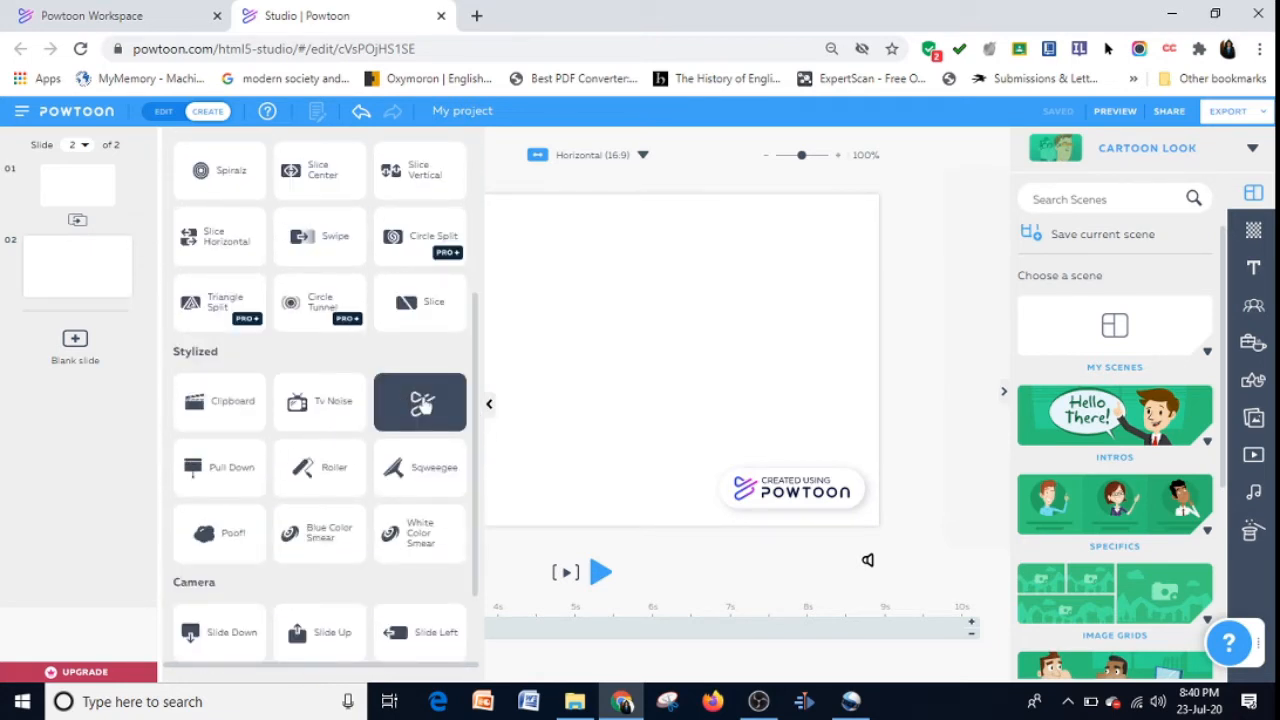
click(416, 402)
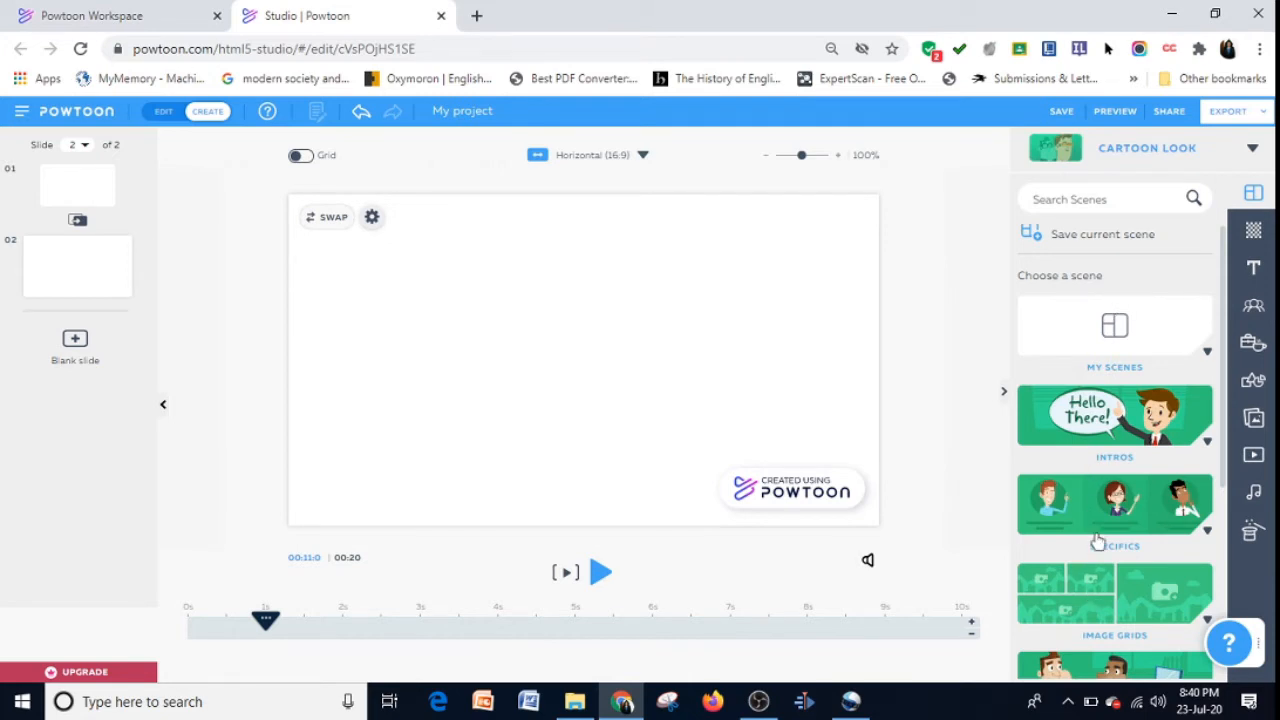
Look through the Cartoon look's scene, background, text, character and prop libraries.
scroll(1224, 405, down, 1)
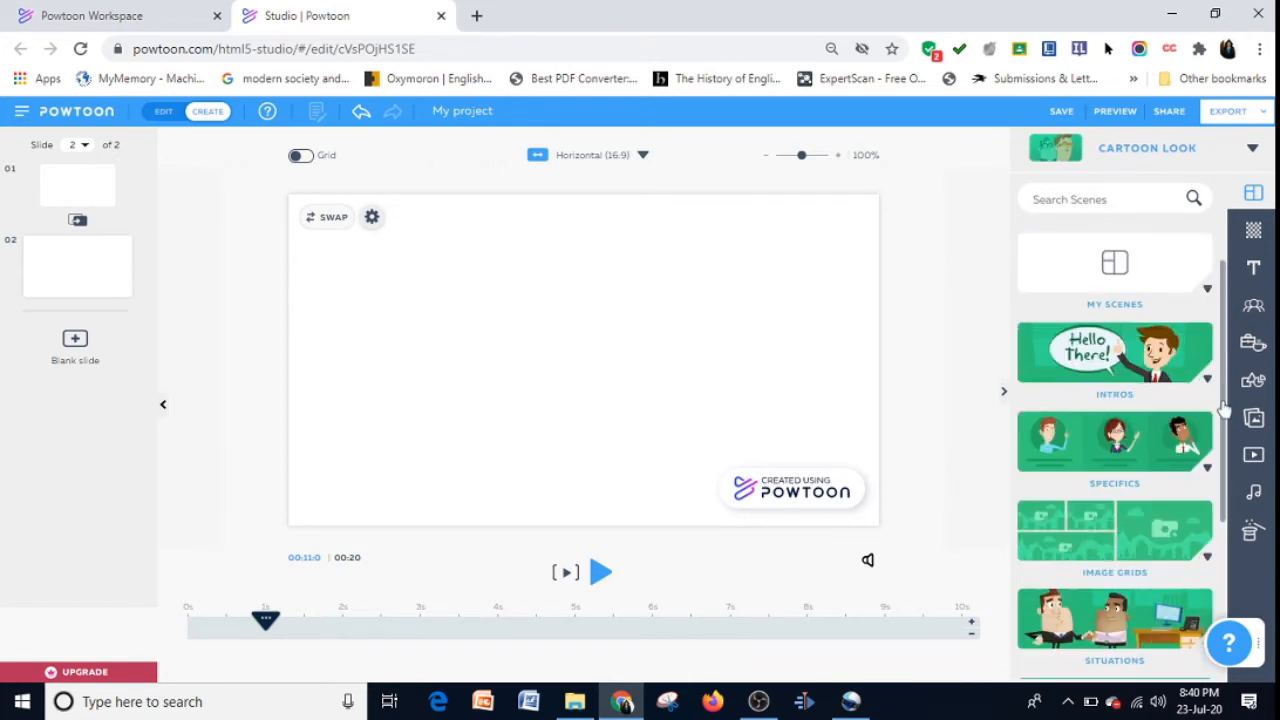
drag(1224, 408, 1220, 522)
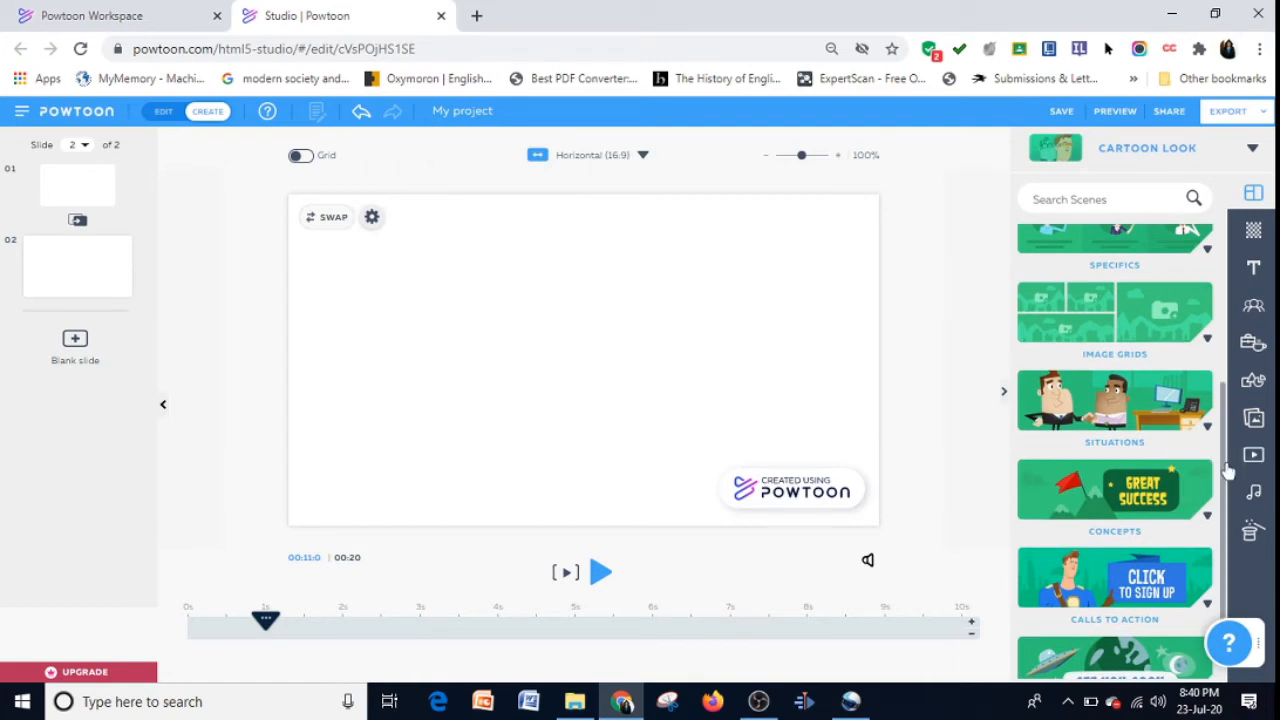
scroll(1226, 470, down, 1)
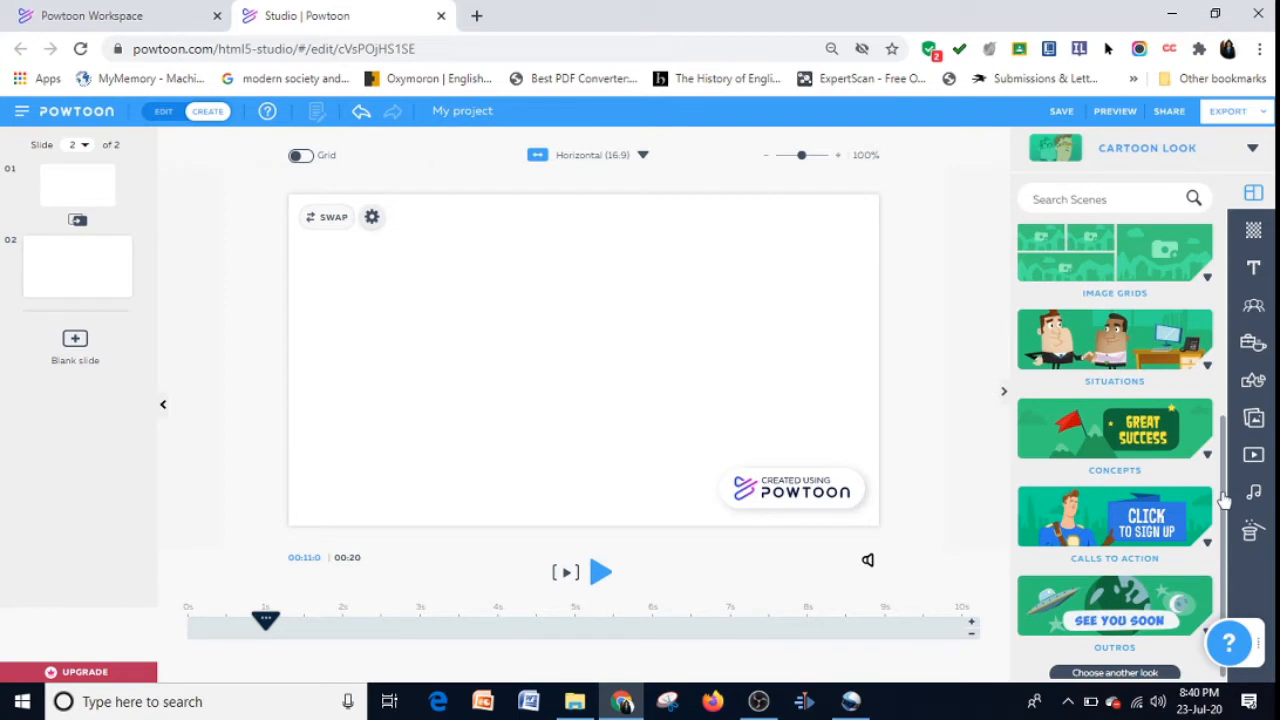
scroll(1224, 500, up, 4)
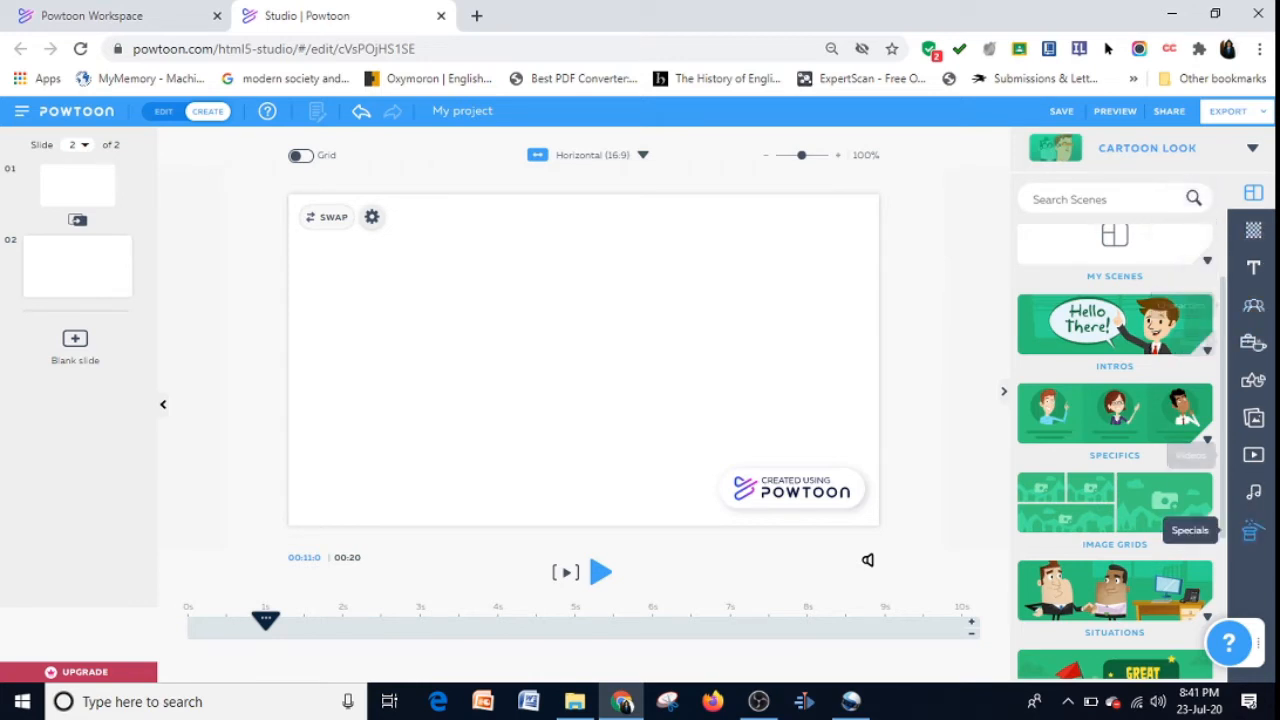
click(1256, 236)
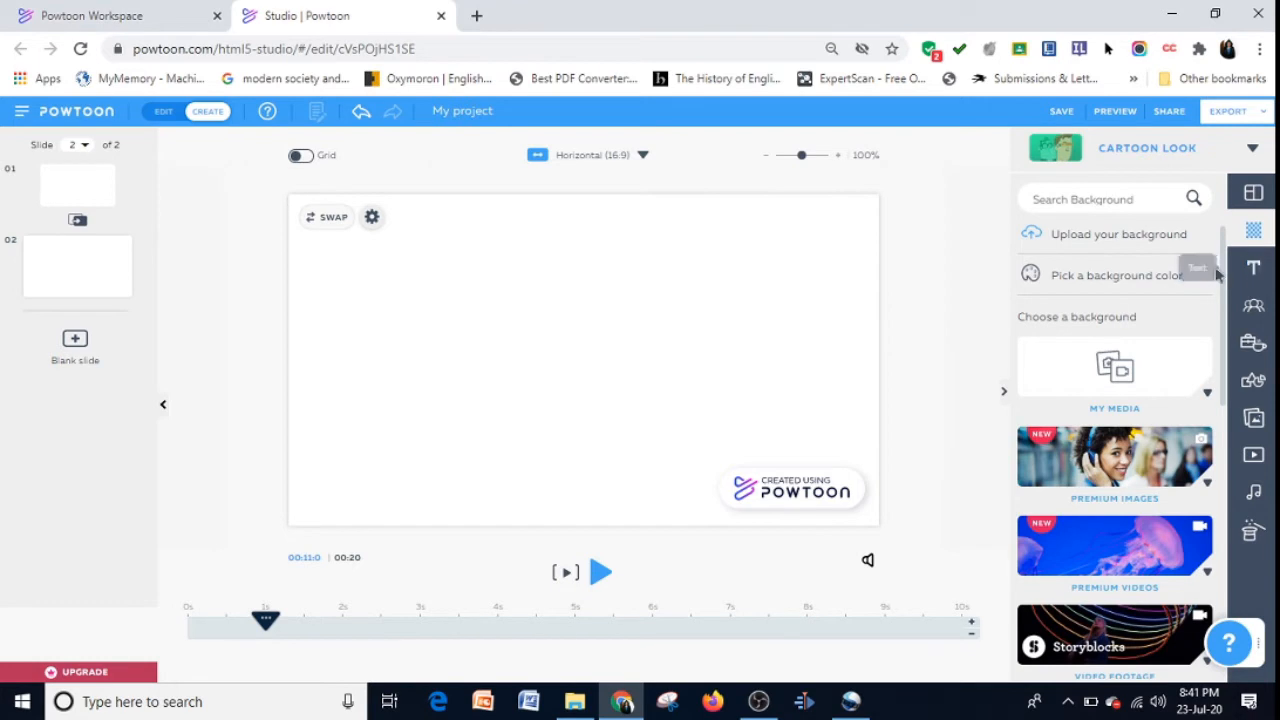
drag(1220, 278, 1220, 378)
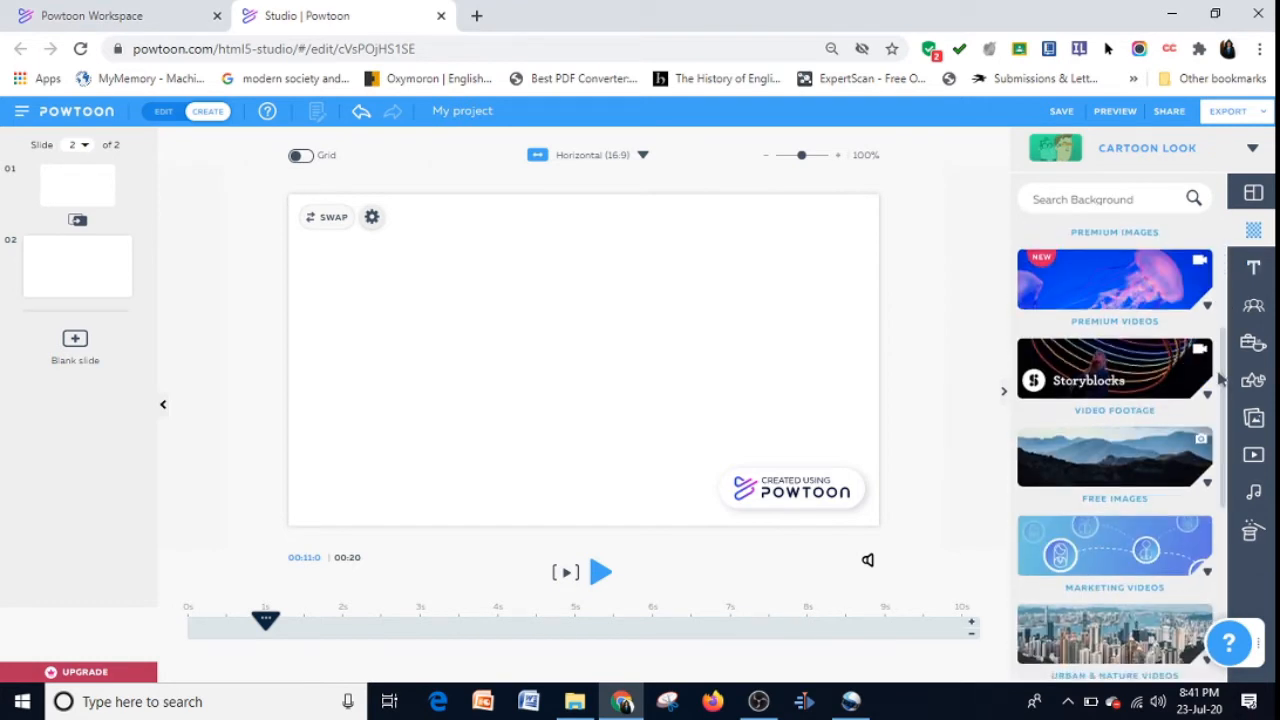
click(1265, 268)
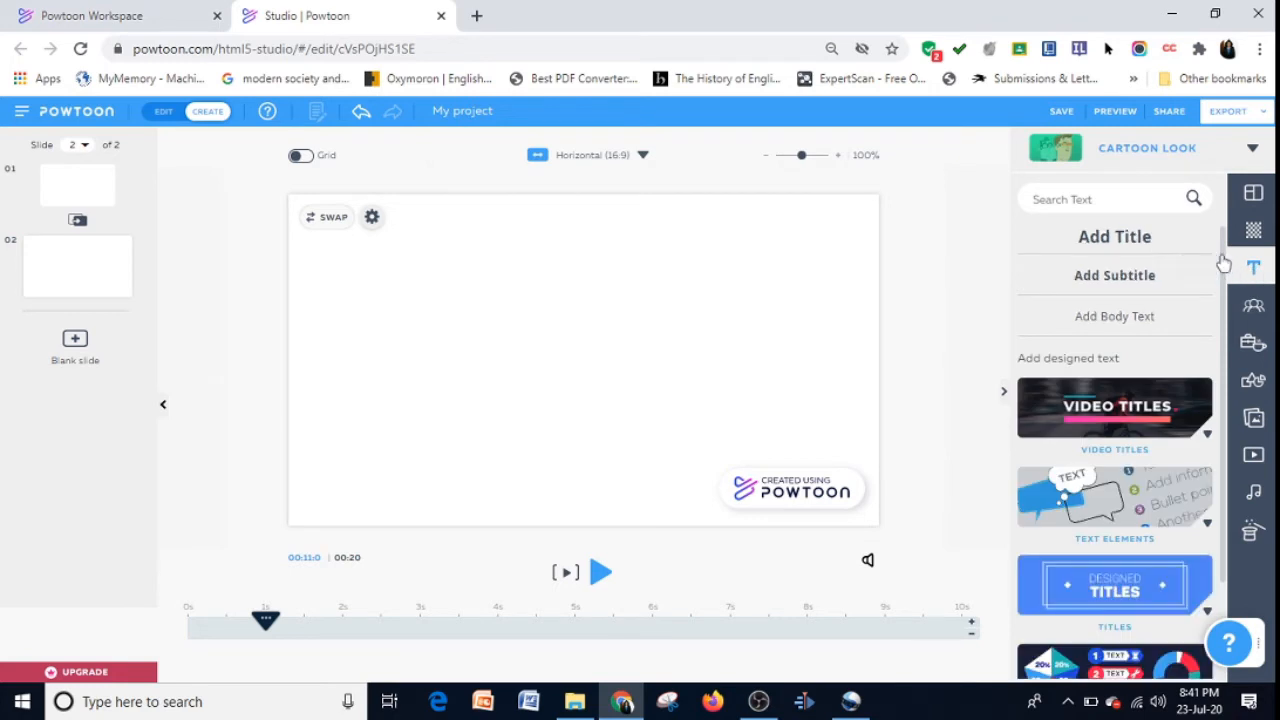
click(1255, 308)
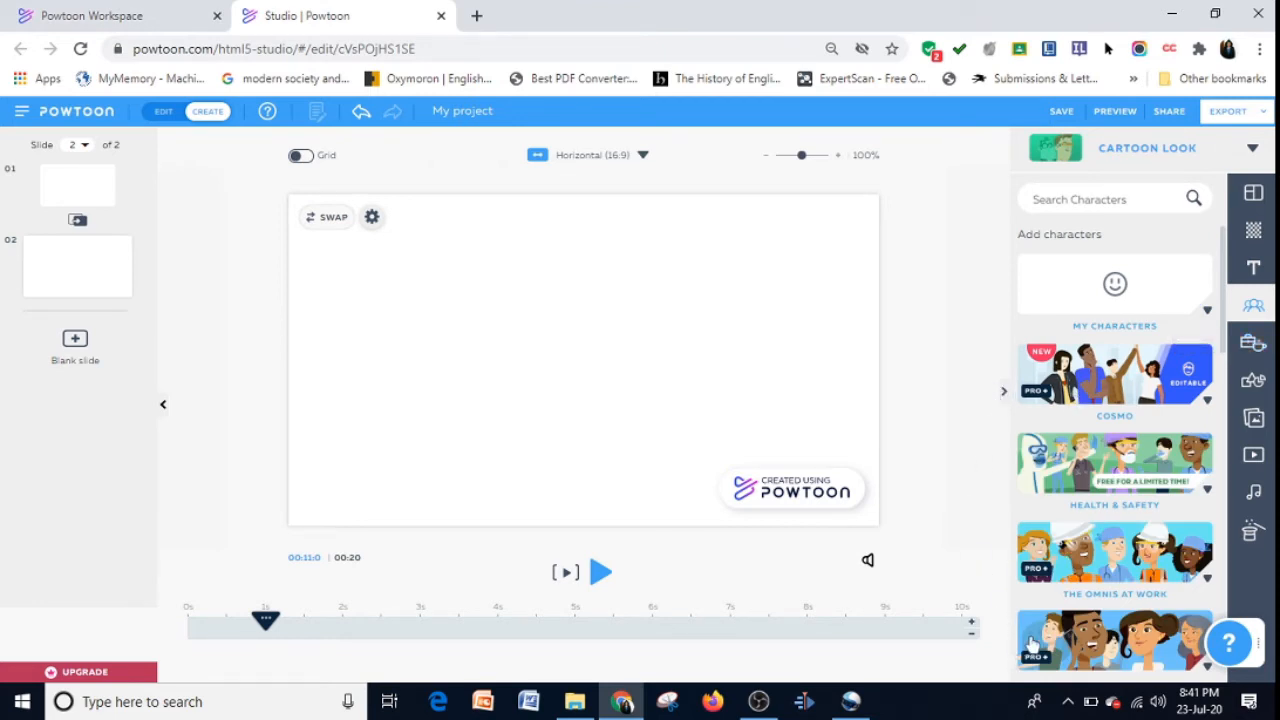
click(1250, 345)
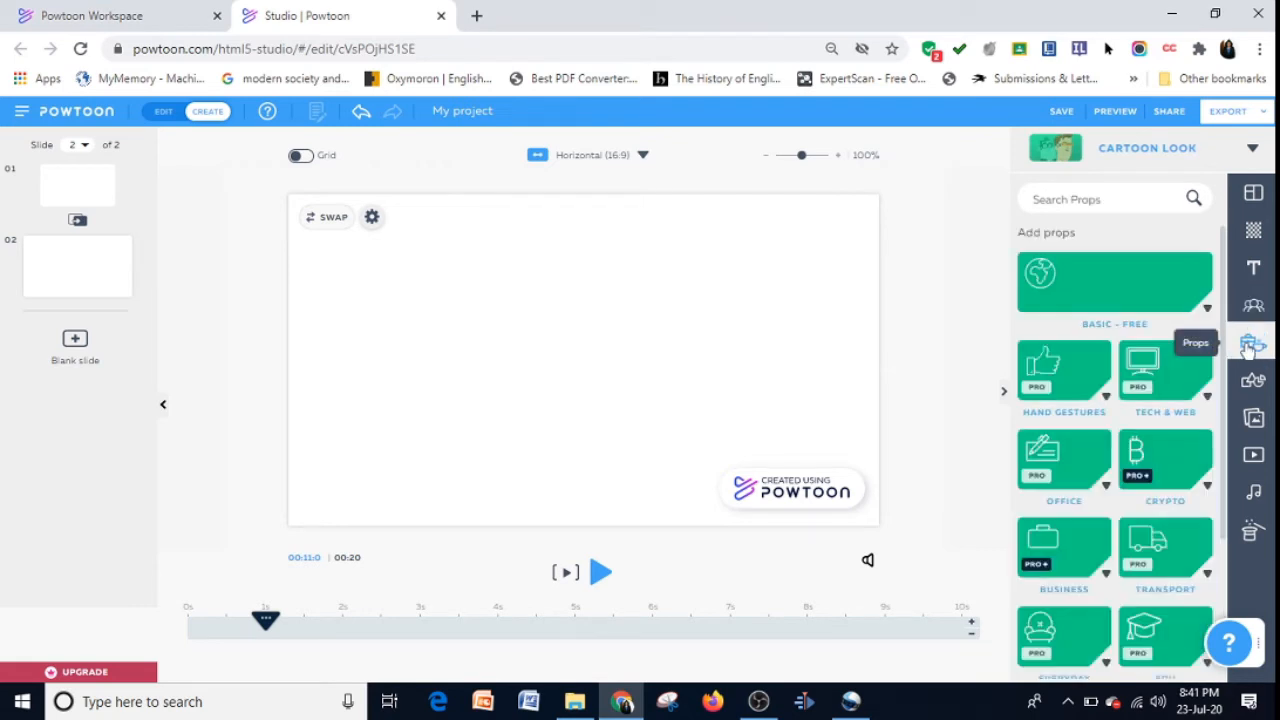
drag(1224, 322, 1224, 410)
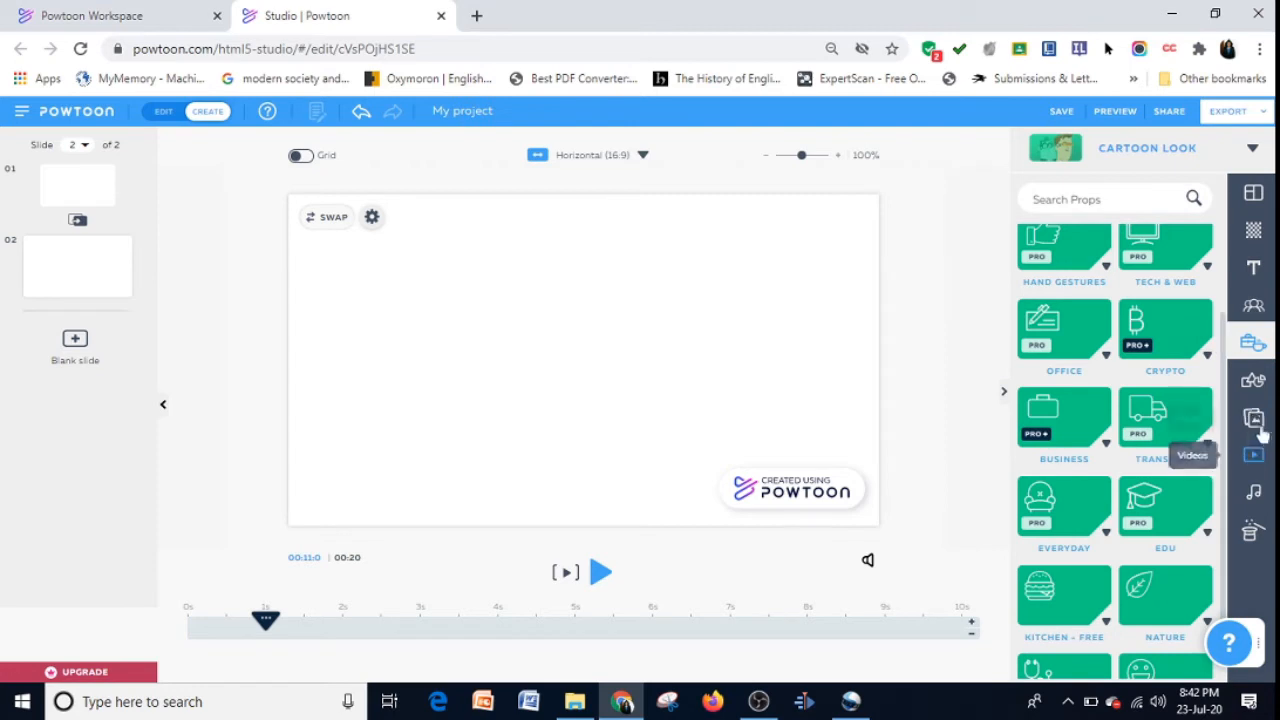
Examine the shapes, images, videos, sound and specials libraries, plus the voiceover and music options in Sound Control.
click(1255, 384)
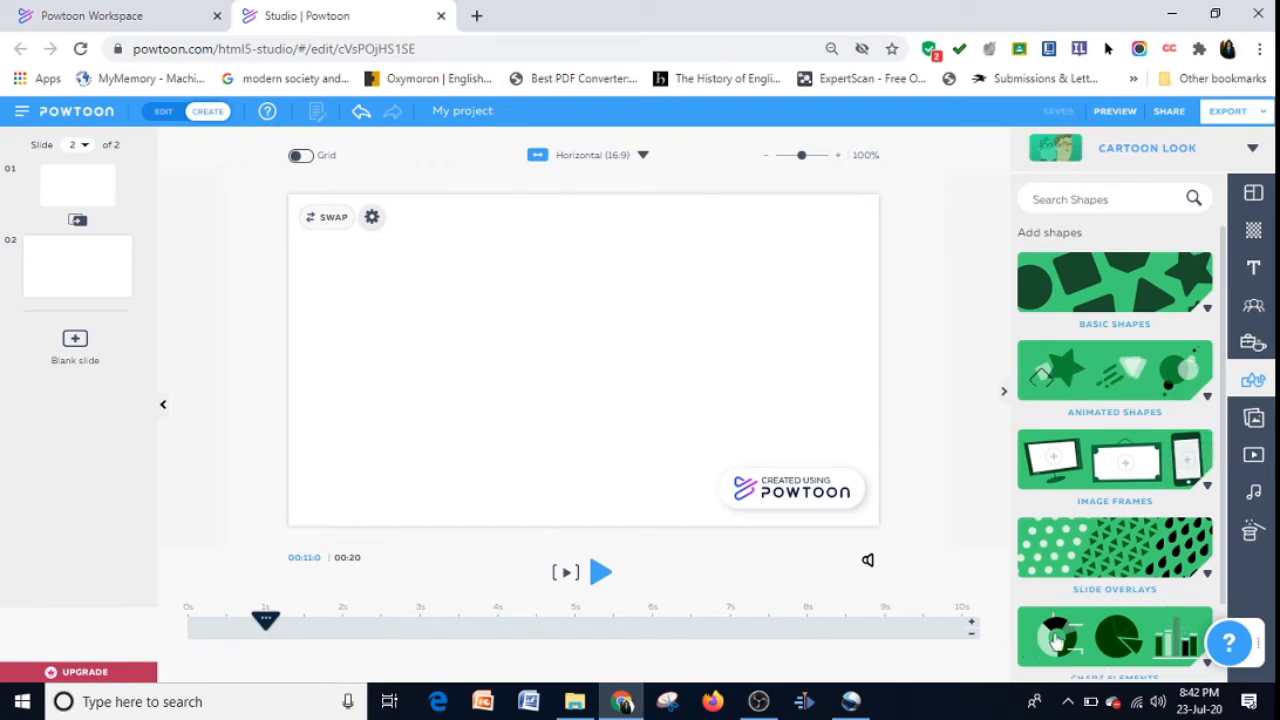
click(1254, 418)
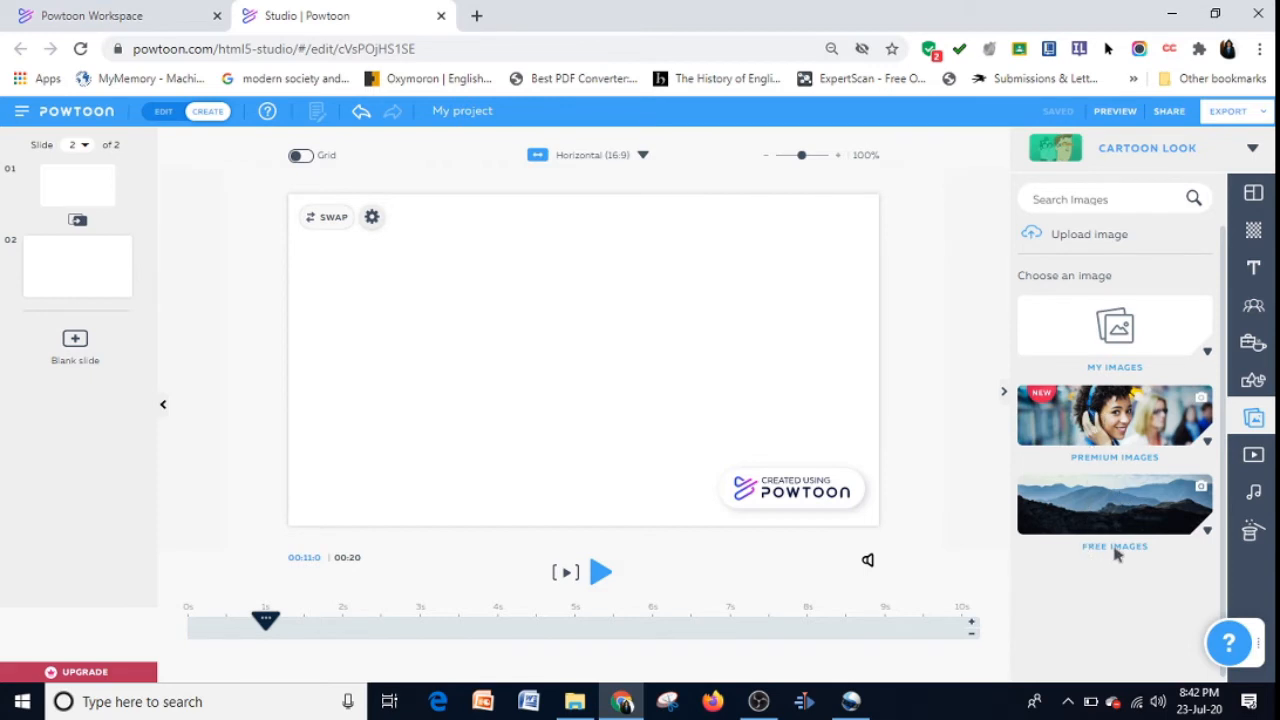
click(1256, 462)
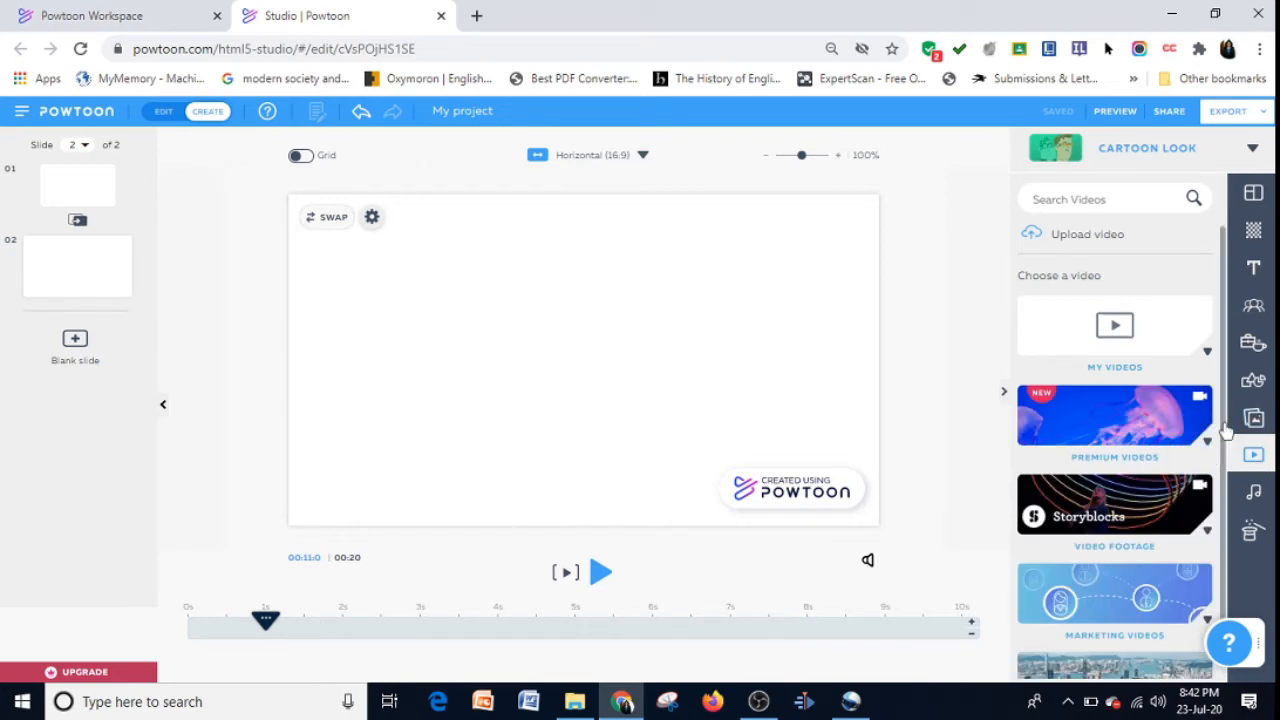
drag(1224, 425, 1218, 519)
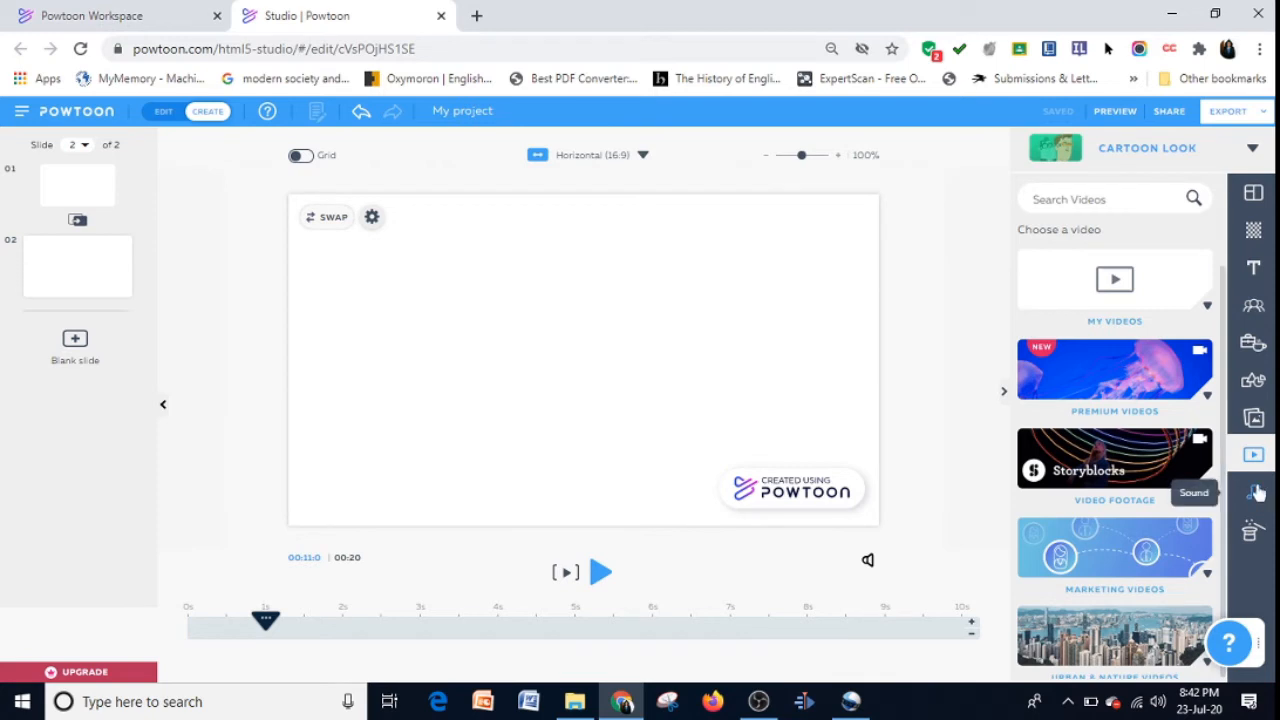
click(1255, 492)
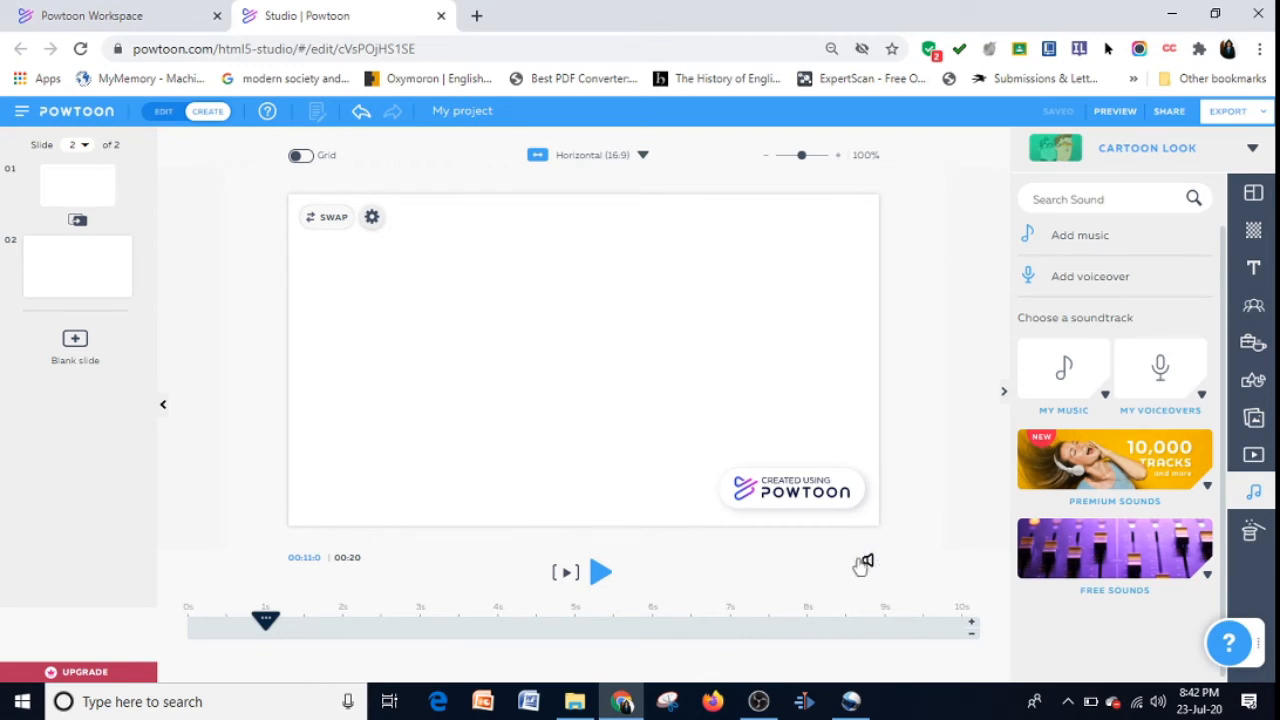
click(1253, 535)
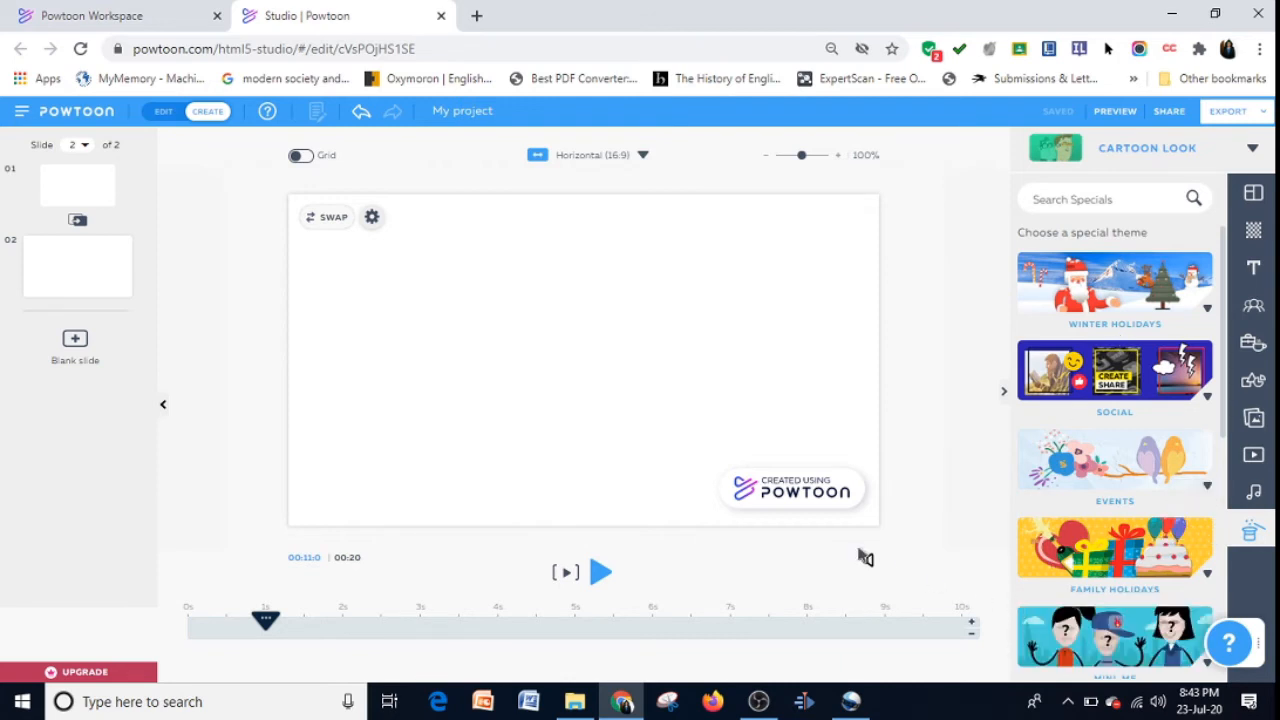
click(867, 563)
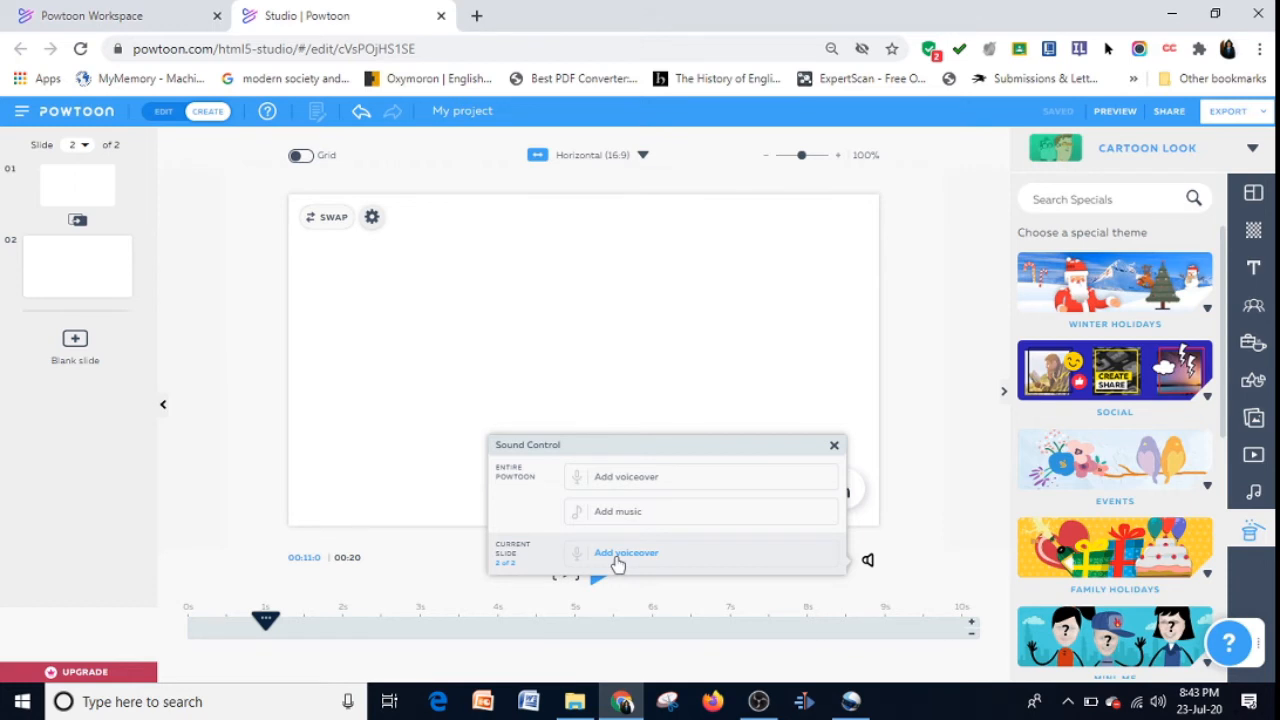
click(834, 446)
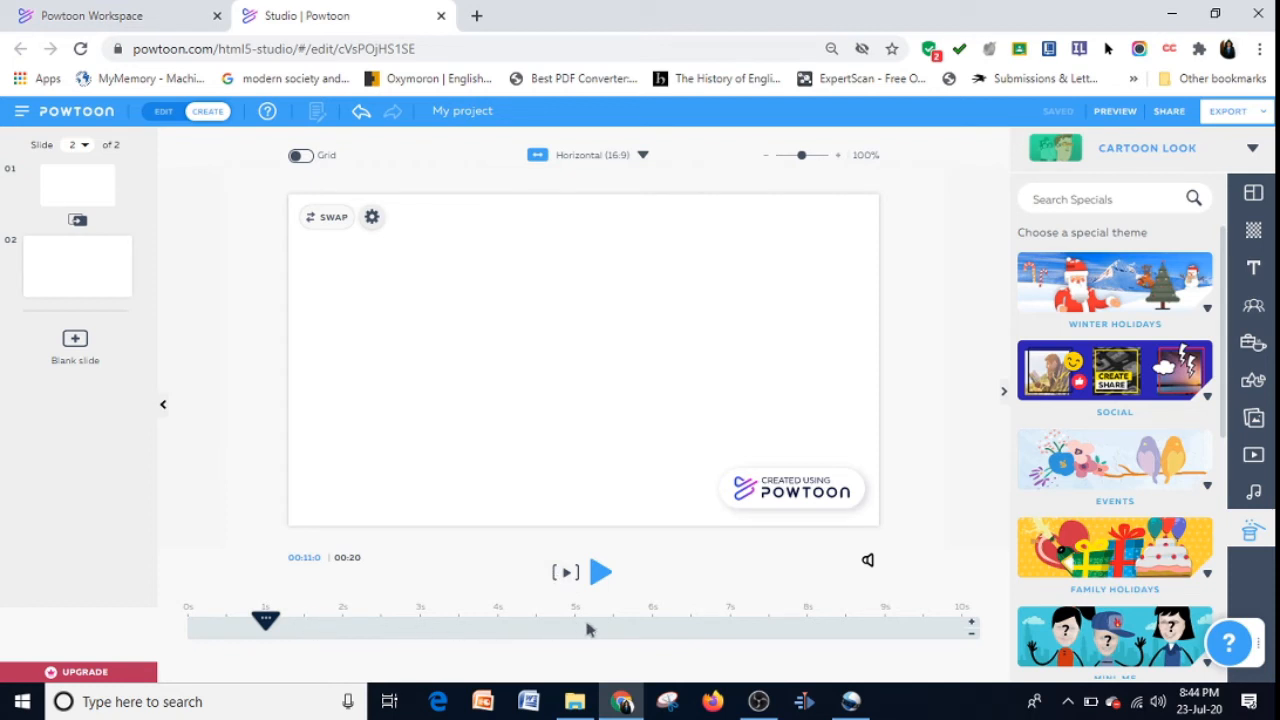
Add the HoHoHo lettering and the Santa with reindeer from the Winter Holidays specials to slide 1.
click(279, 614)
mouse_move(60, 192)
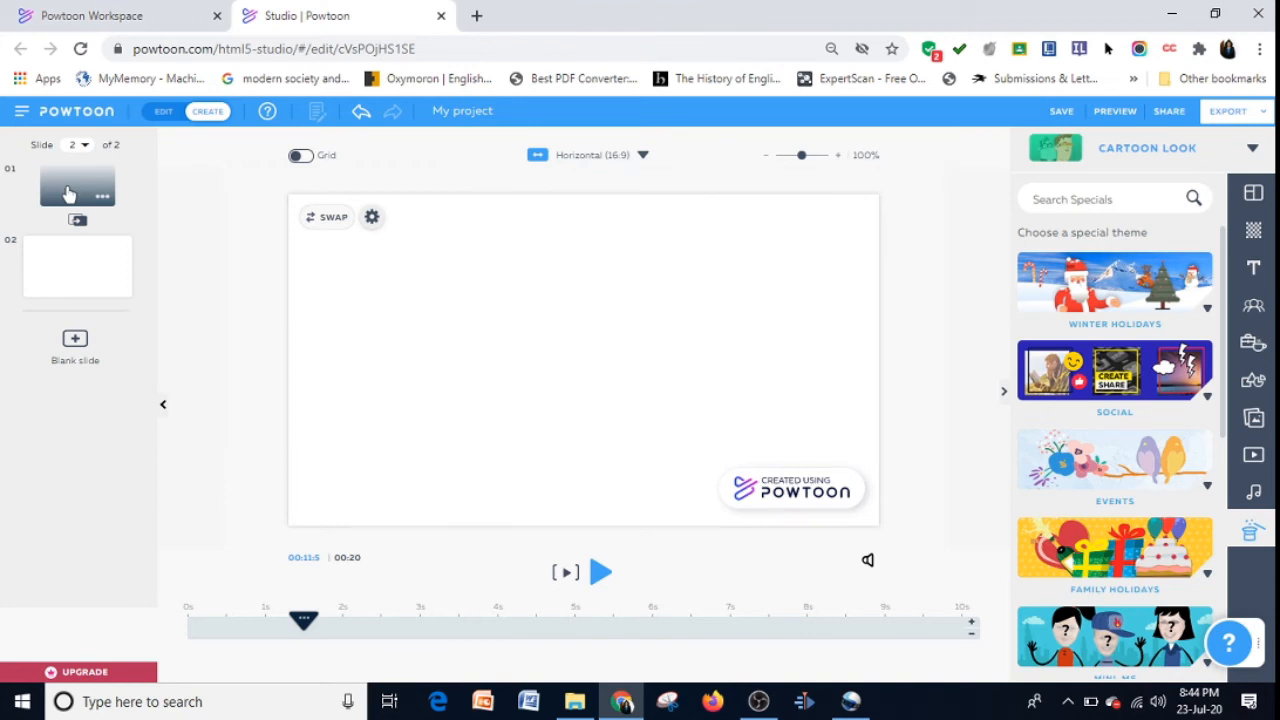
click(68, 193)
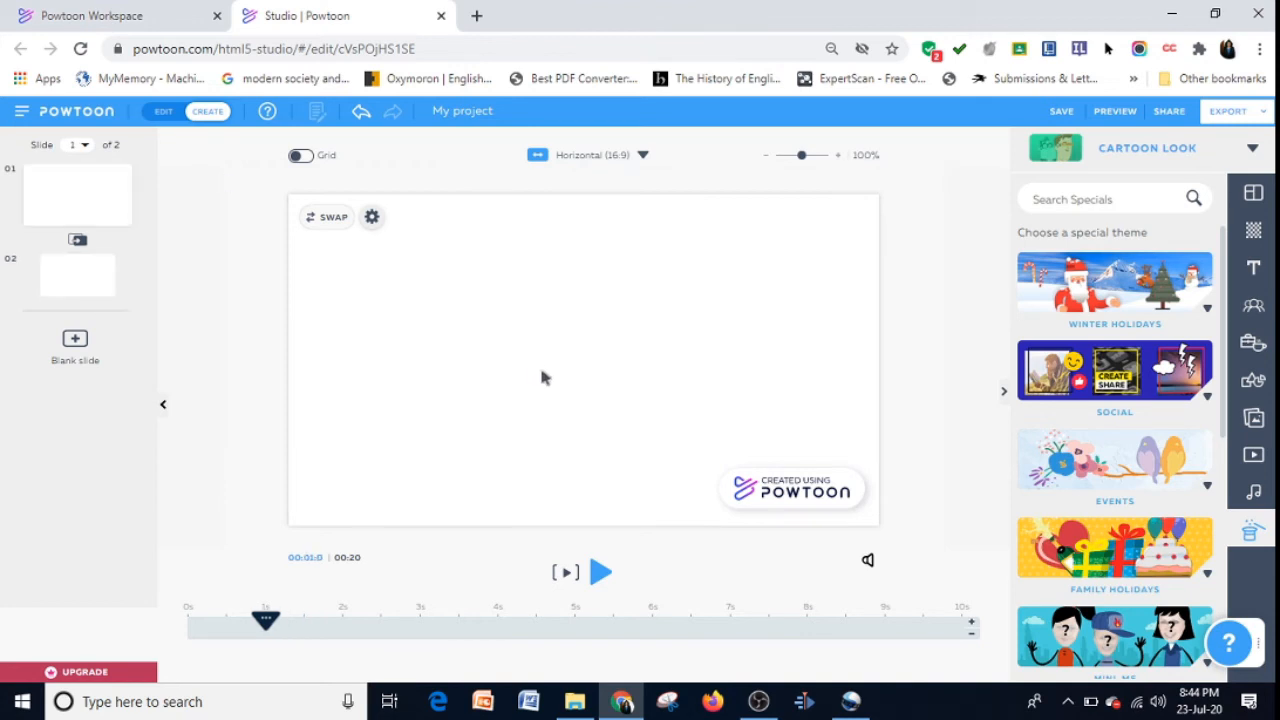
click(1206, 305)
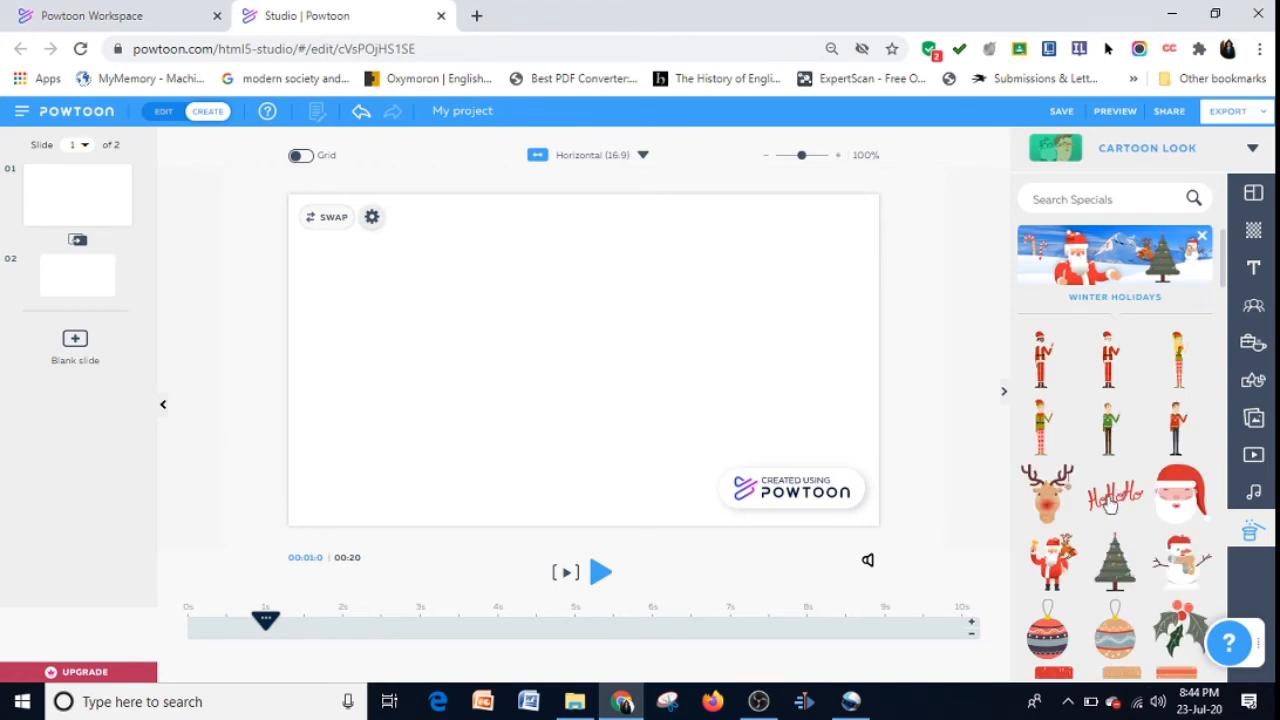
click(1110, 500)
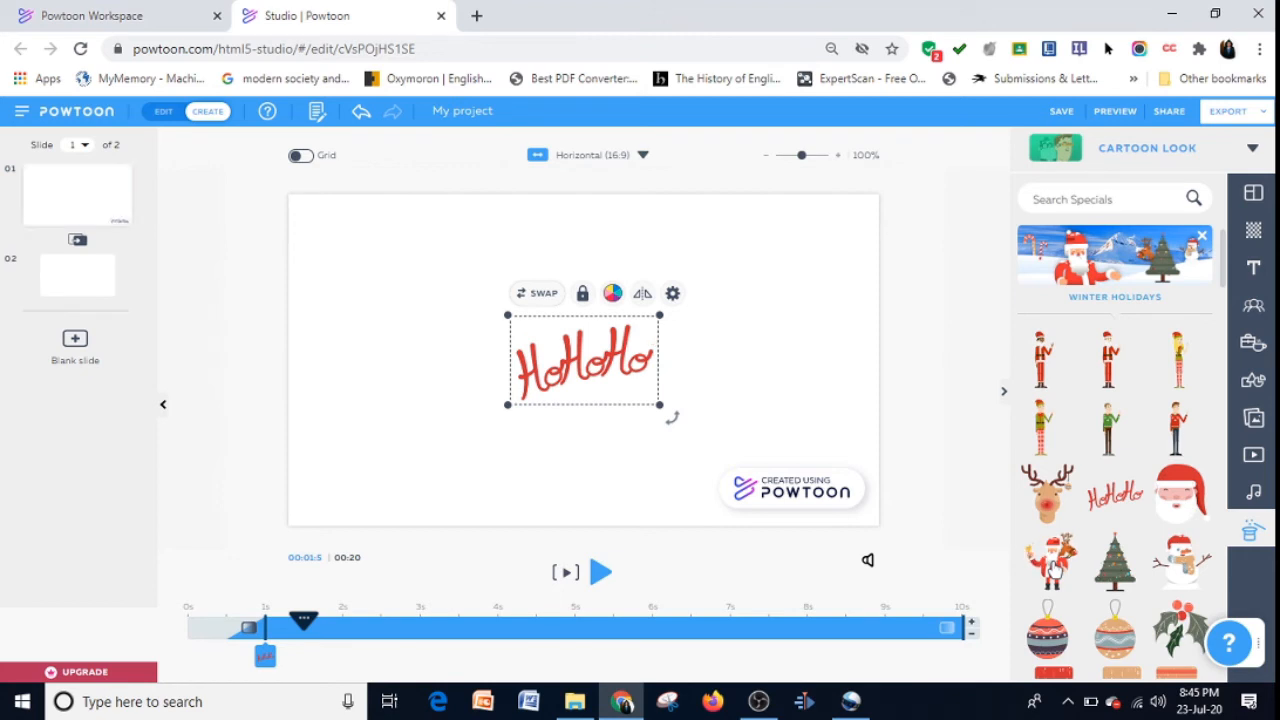
click(1052, 565)
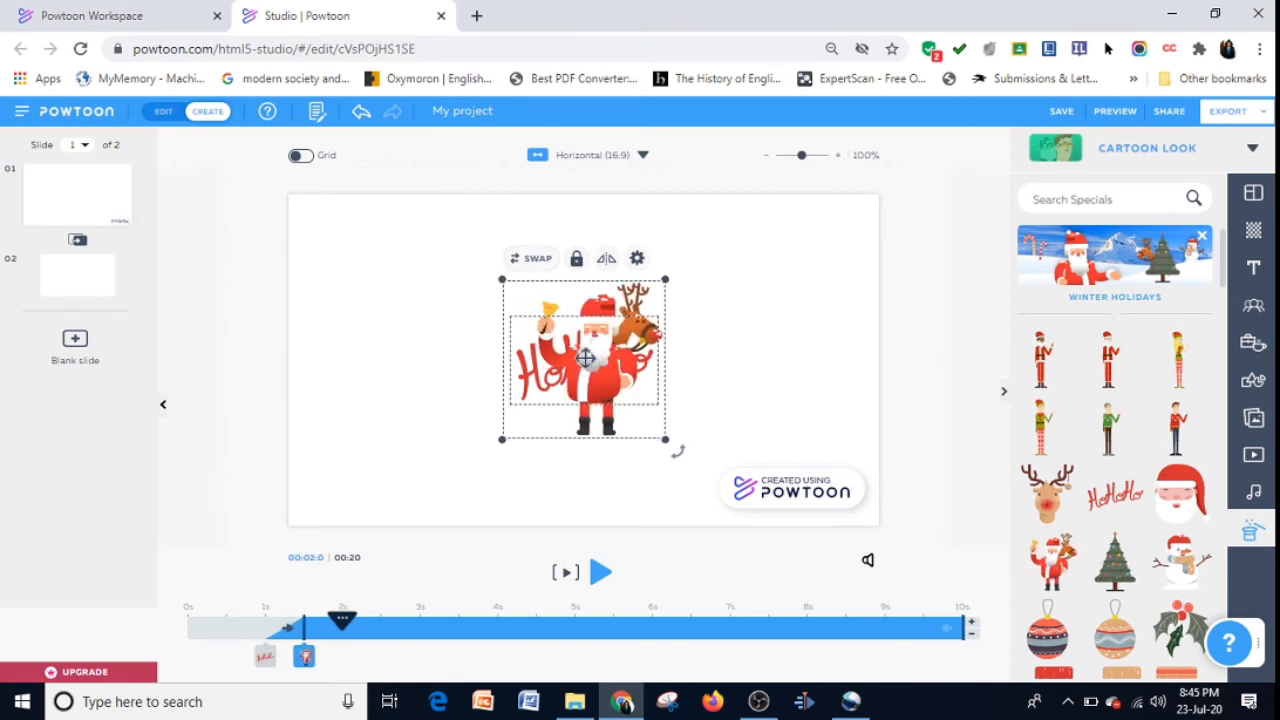
Separate the overlapping objects on slide 1, moving the HoHoHo lettering left of centre and the Santa to its lower right.
drag(528, 368, 480, 355)
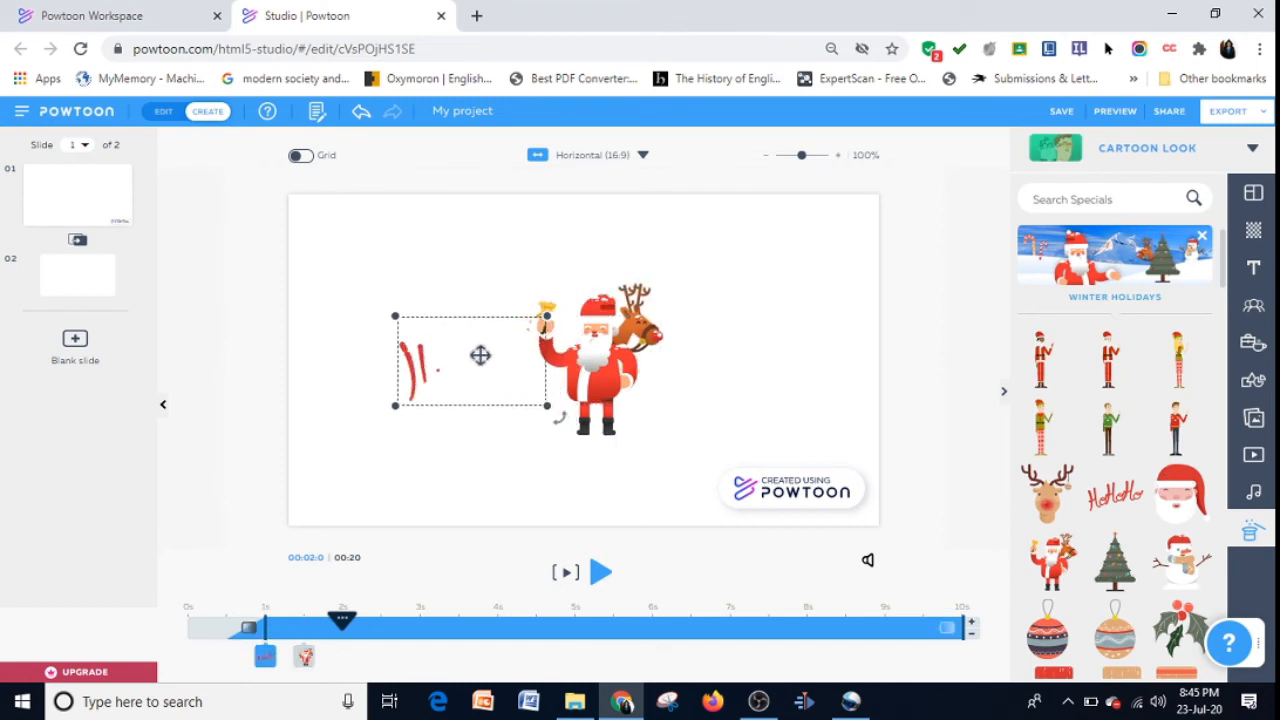
click(612, 345)
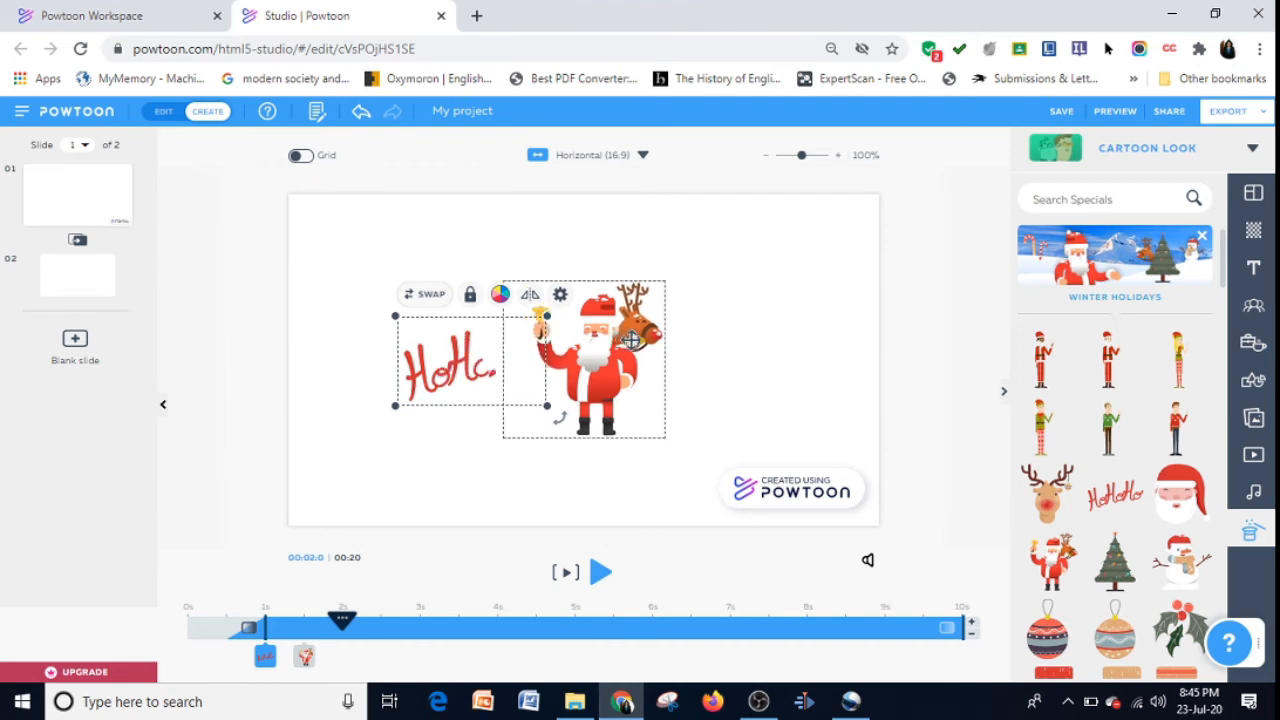
drag(615, 345, 753, 328)
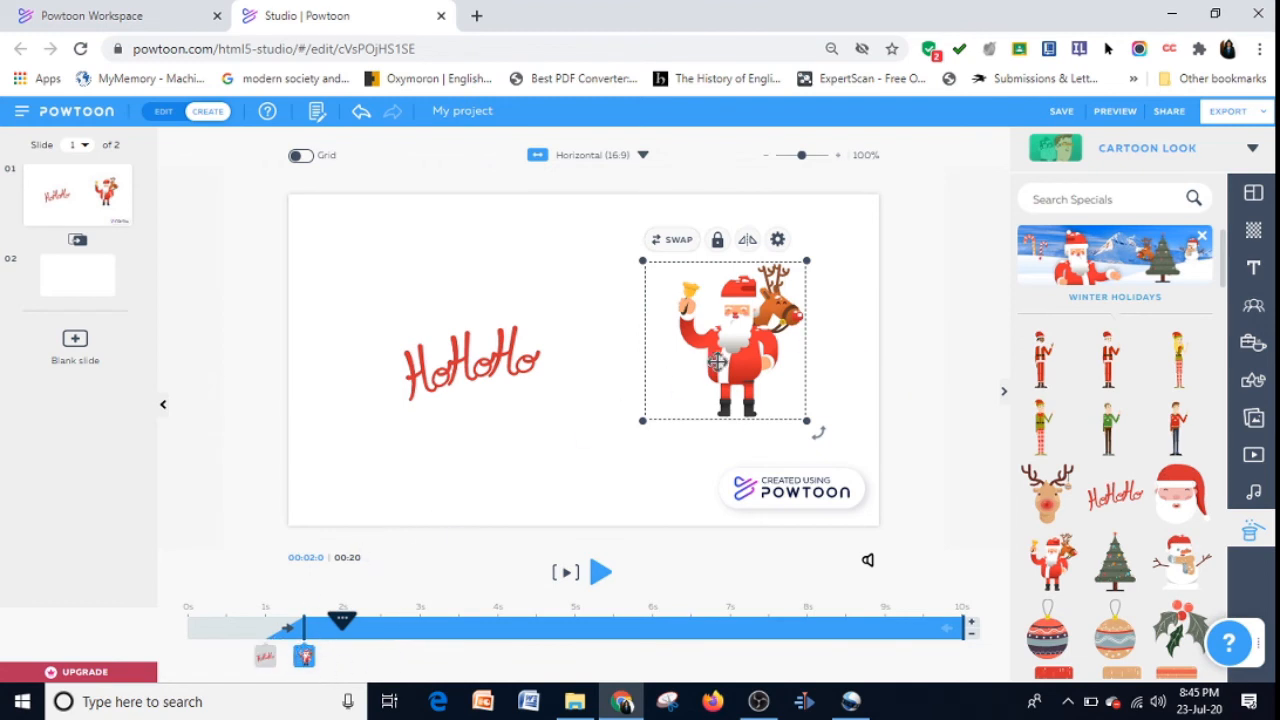
drag(719, 339, 635, 400)
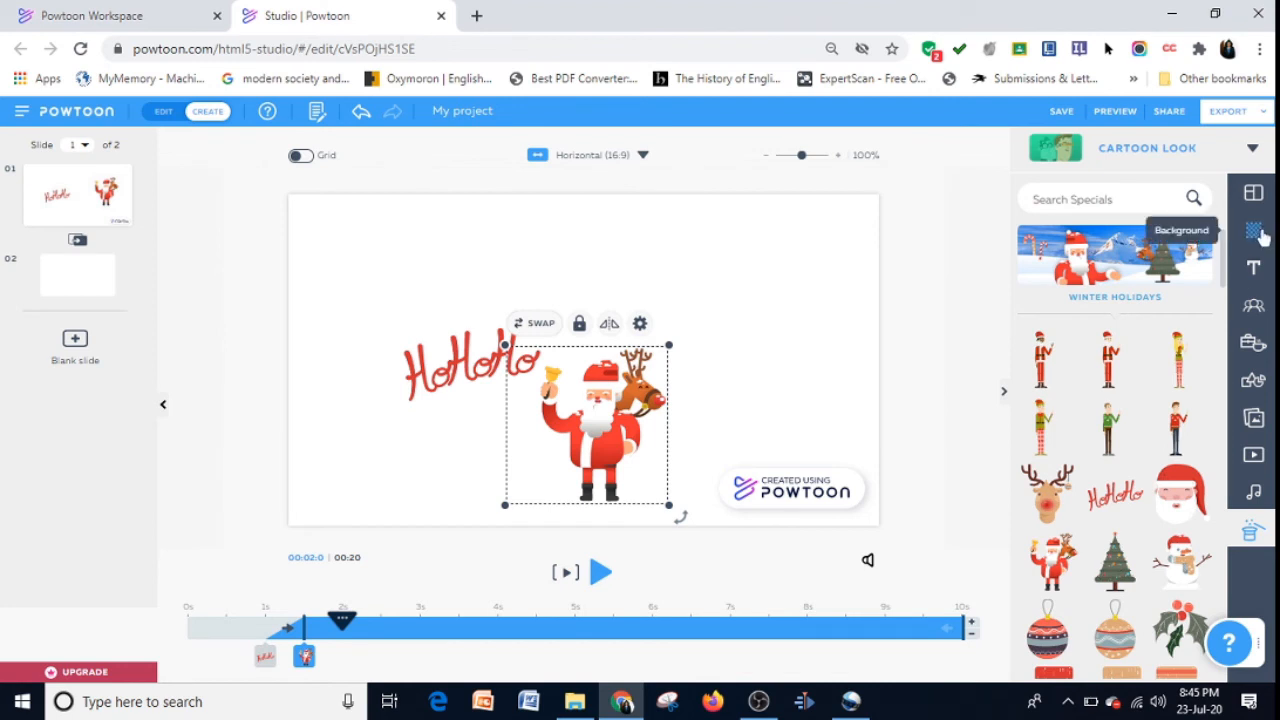
Apply the Living Room background with the red armchair and fireplace from the Locations backgrounds to slide 1.
click(1254, 240)
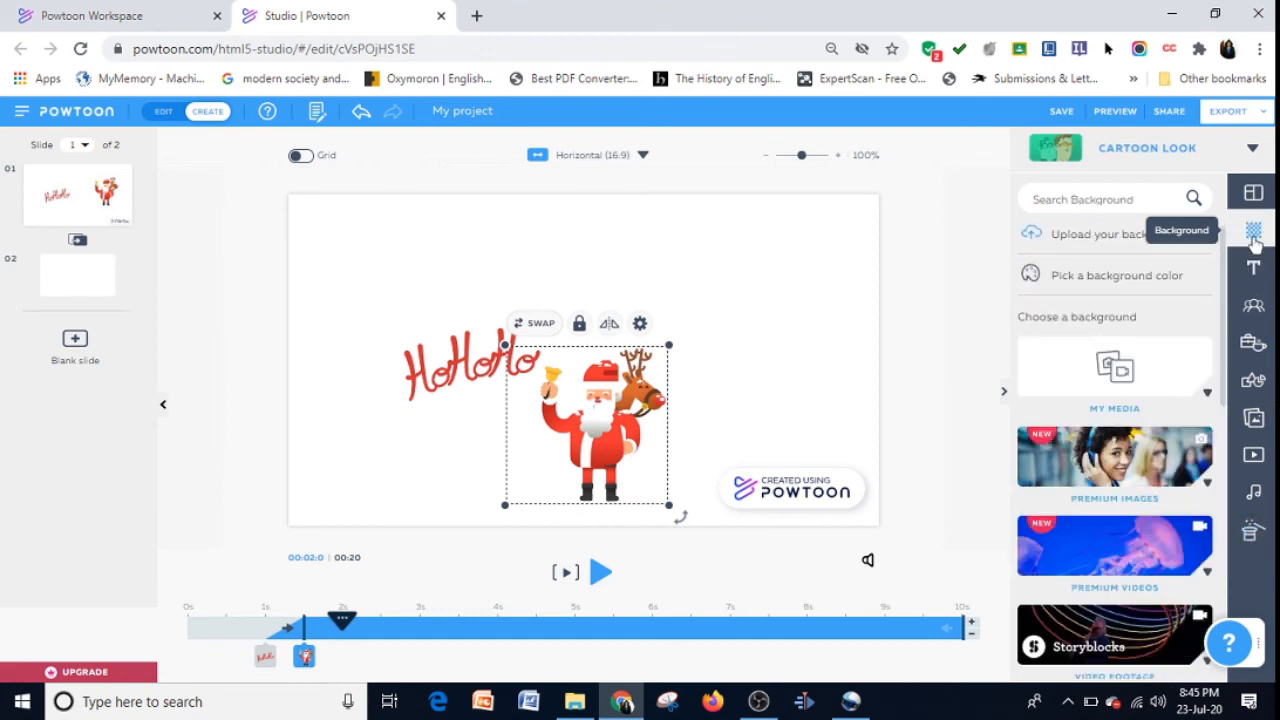
drag(1225, 272, 1228, 453)
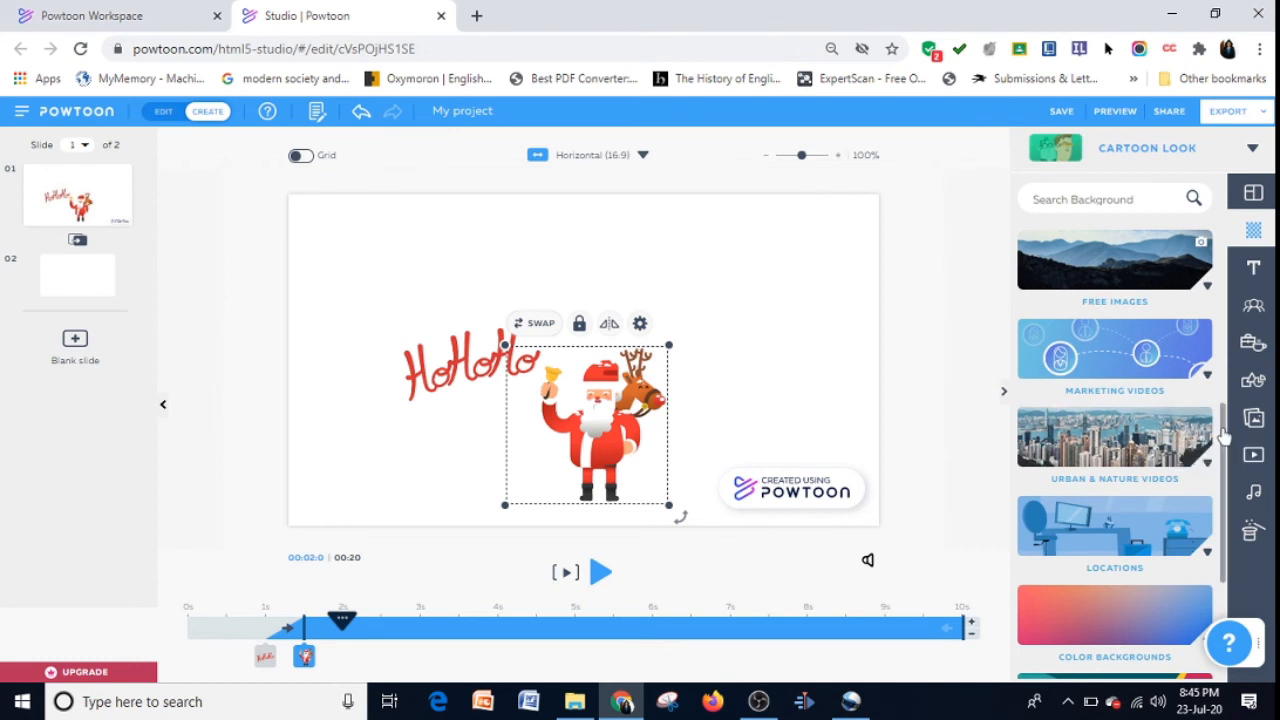
drag(1228, 432, 1229, 485)
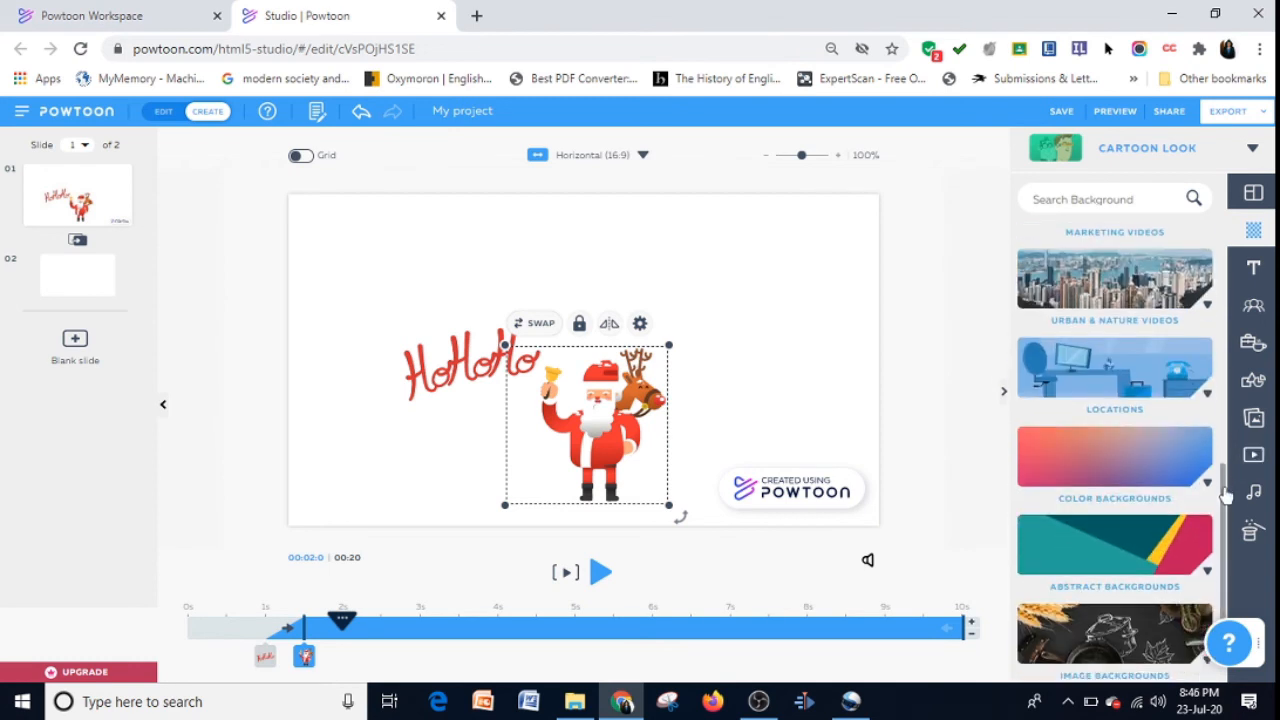
click(1208, 396)
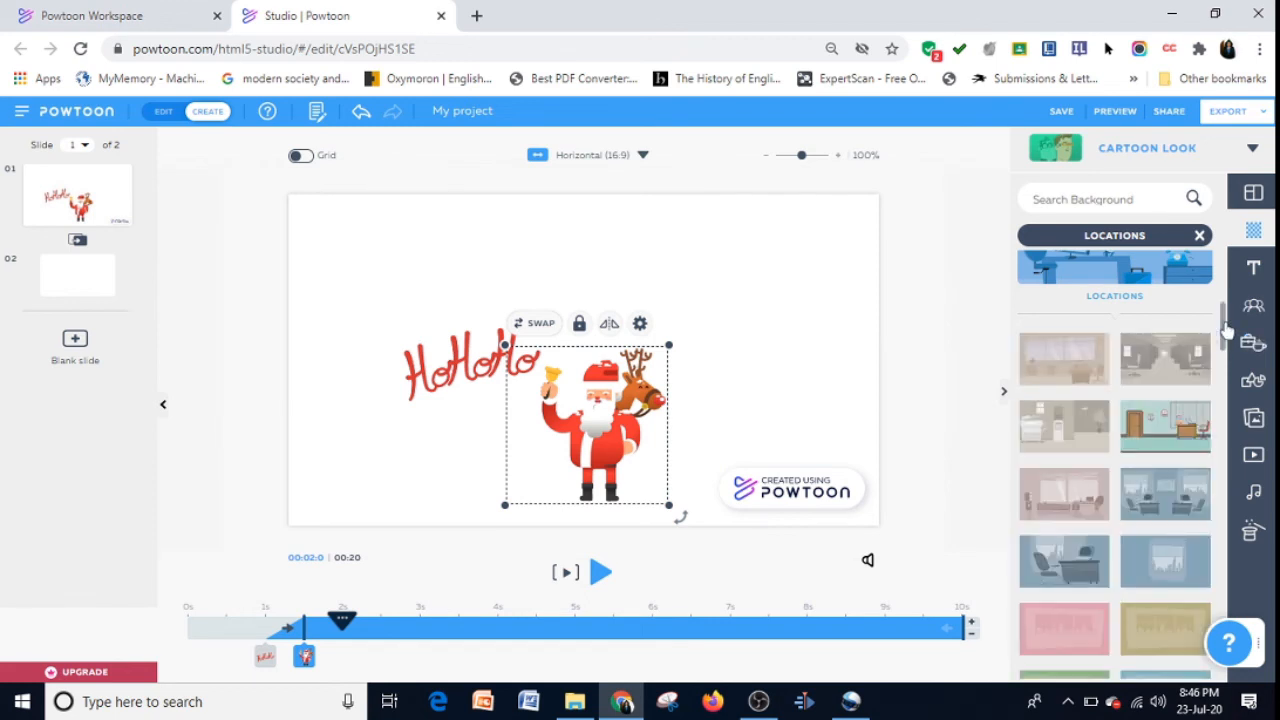
drag(1224, 330, 1226, 392)
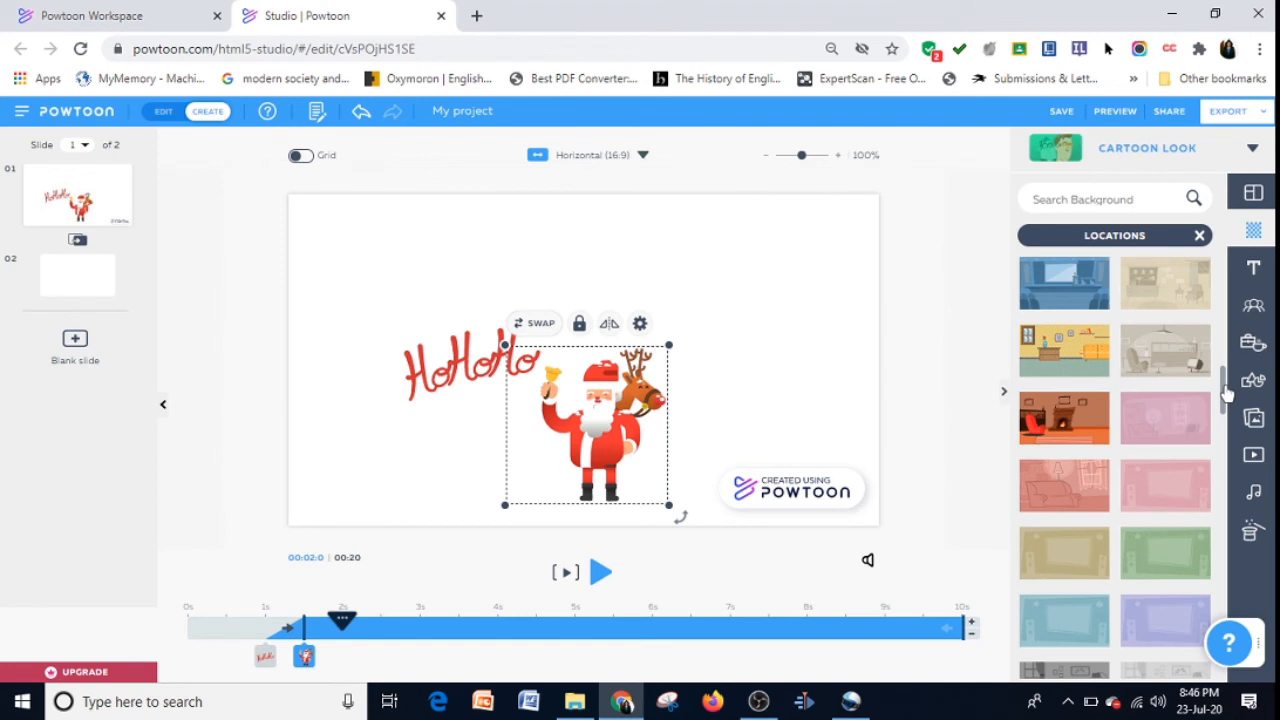
click(1068, 420)
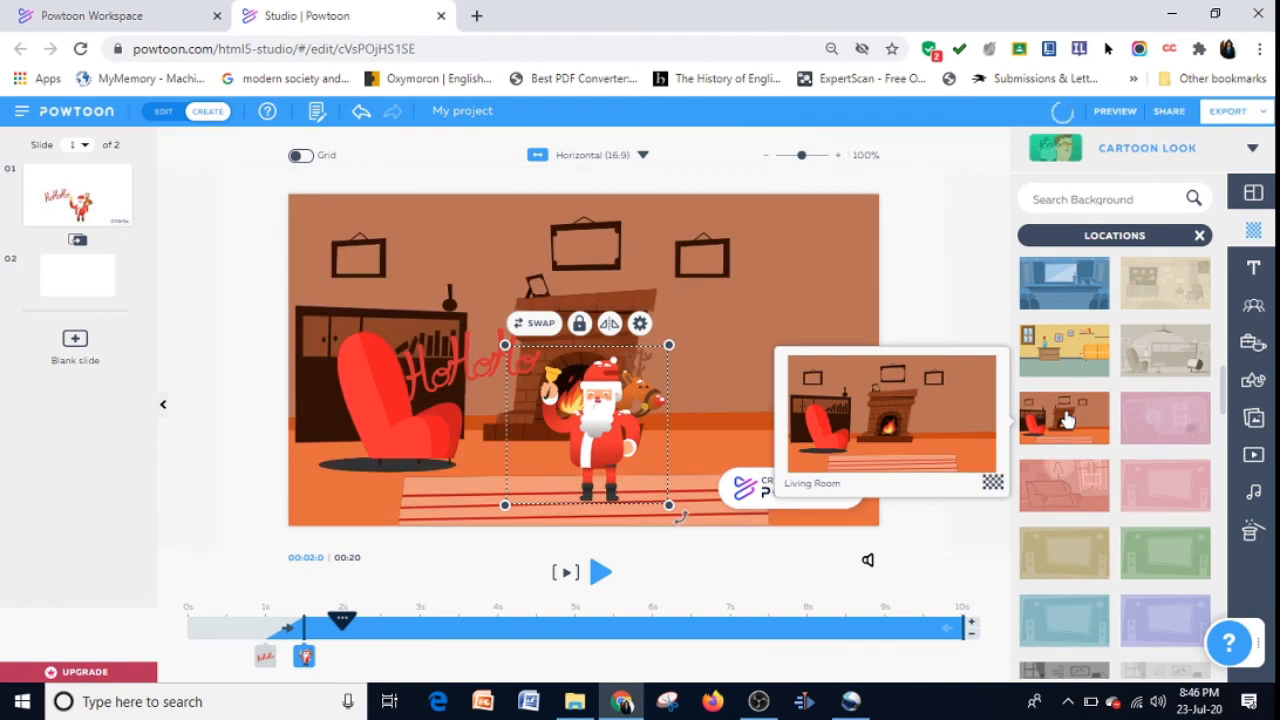
click(946, 240)
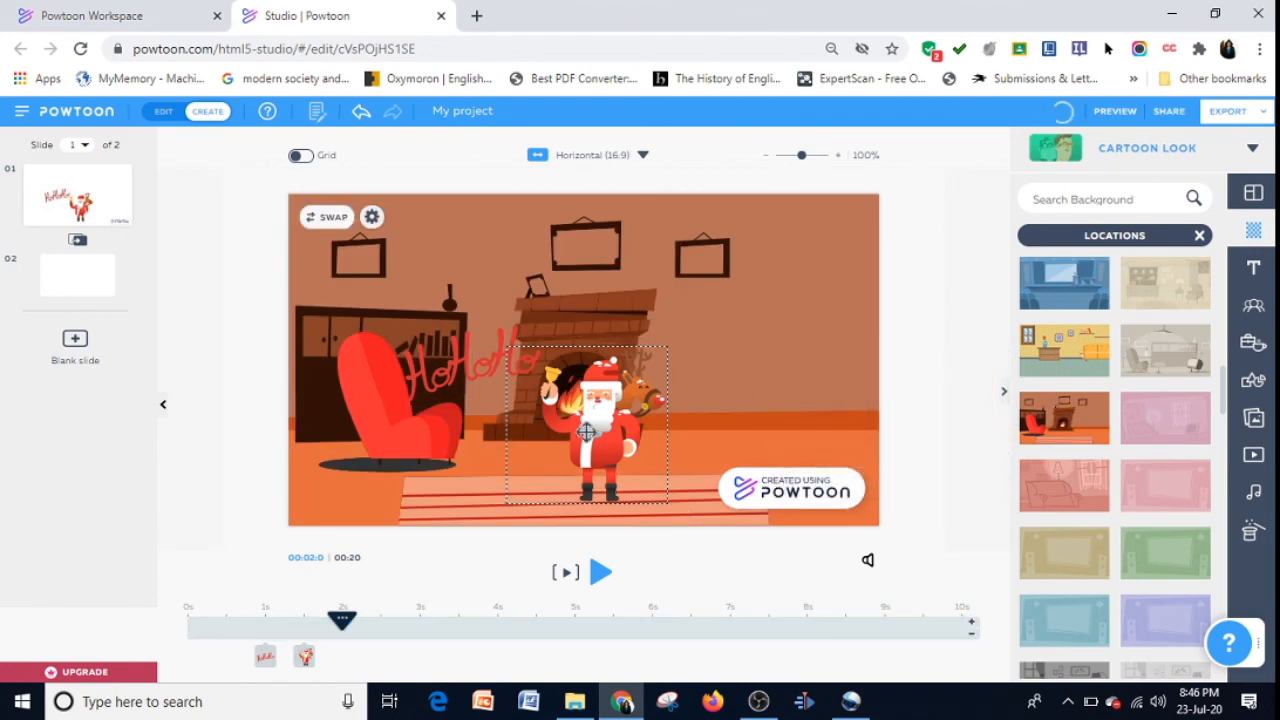
Move the Santa to the open wall right of the fireplace and place the HoHoHo lettering above his head.
click(590, 432)
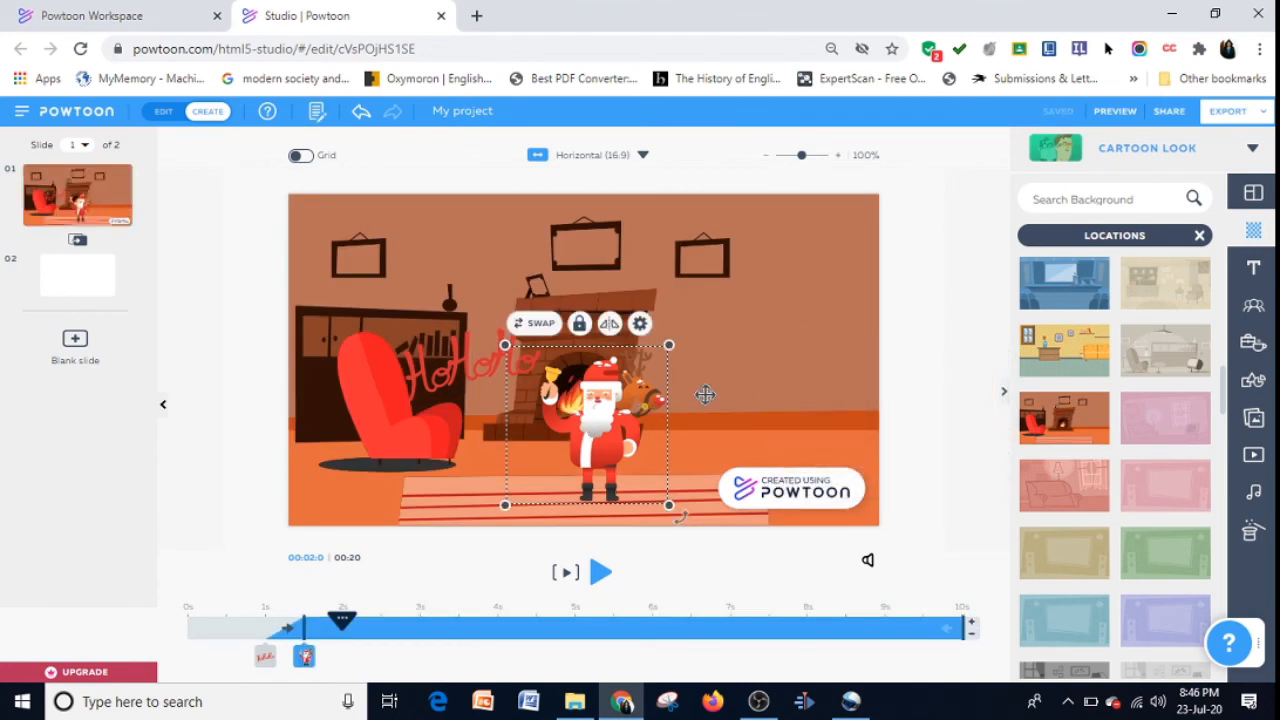
drag(705, 394, 744, 389)
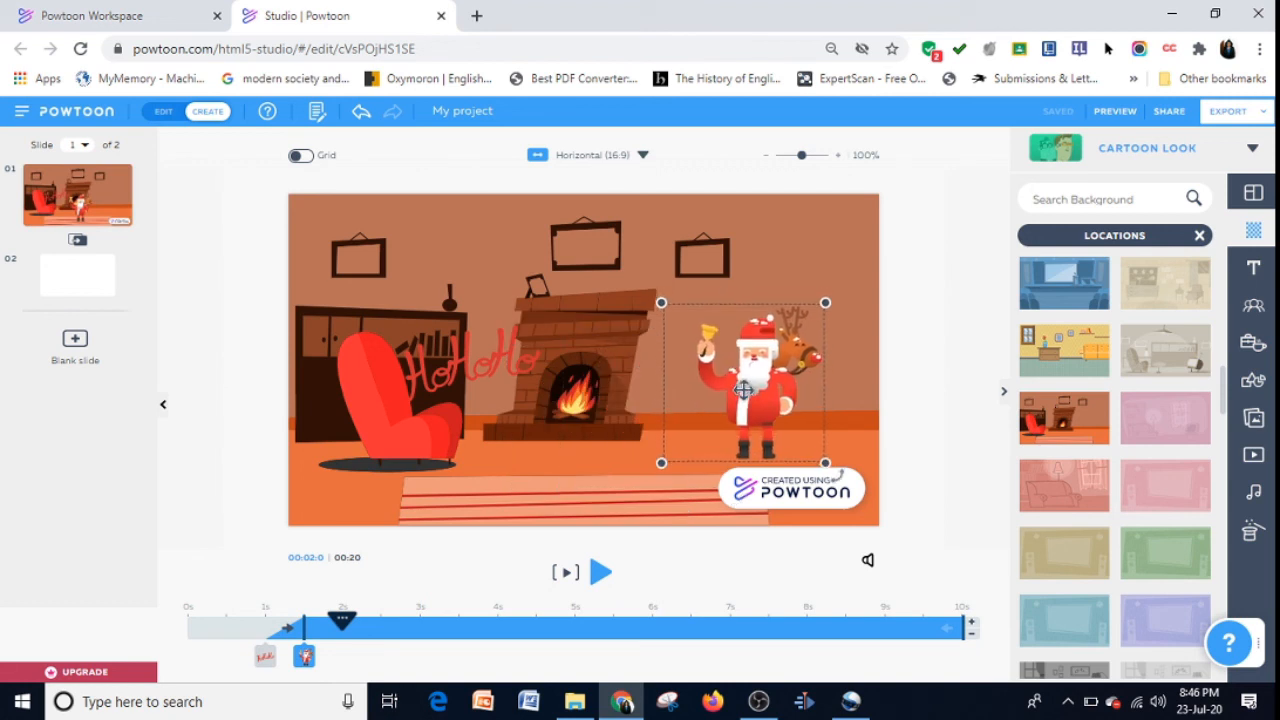
click(458, 364)
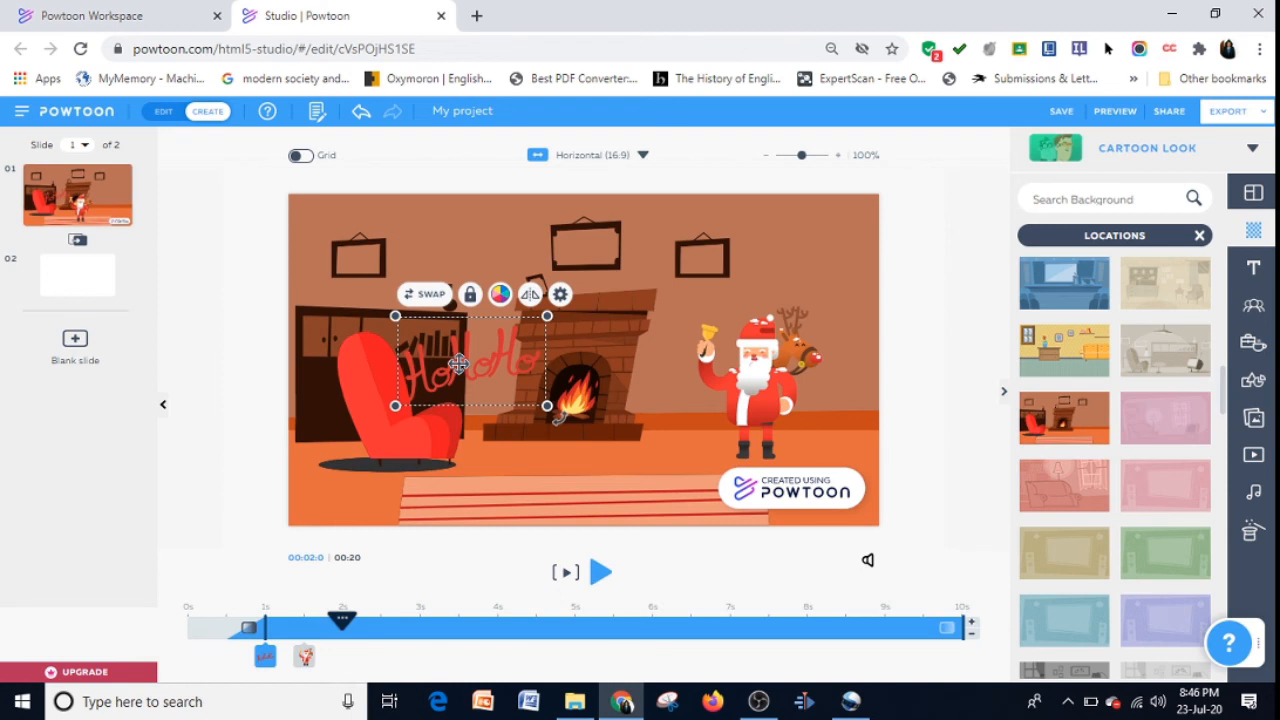
drag(458, 364, 785, 247)
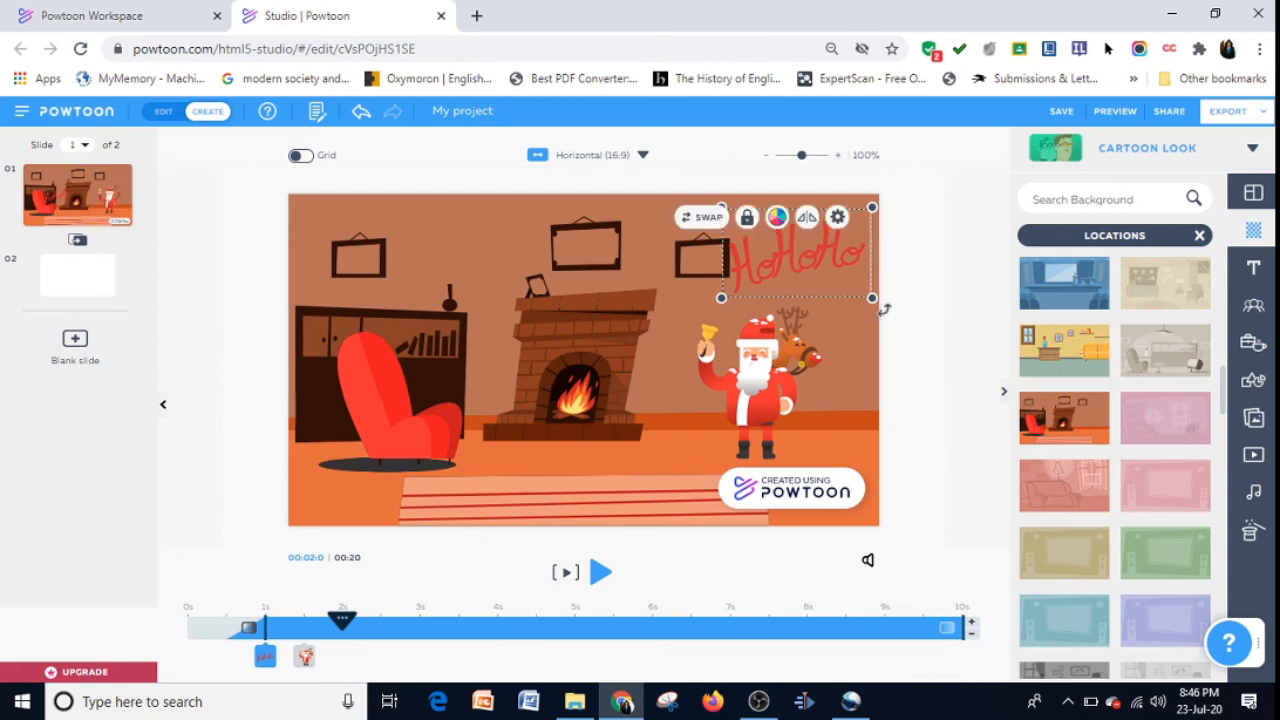
Rotate the HoHoHo lettering slightly clockwise until it sits nearly level, and play slide 1 on its own.
drag(885, 309, 866, 331)
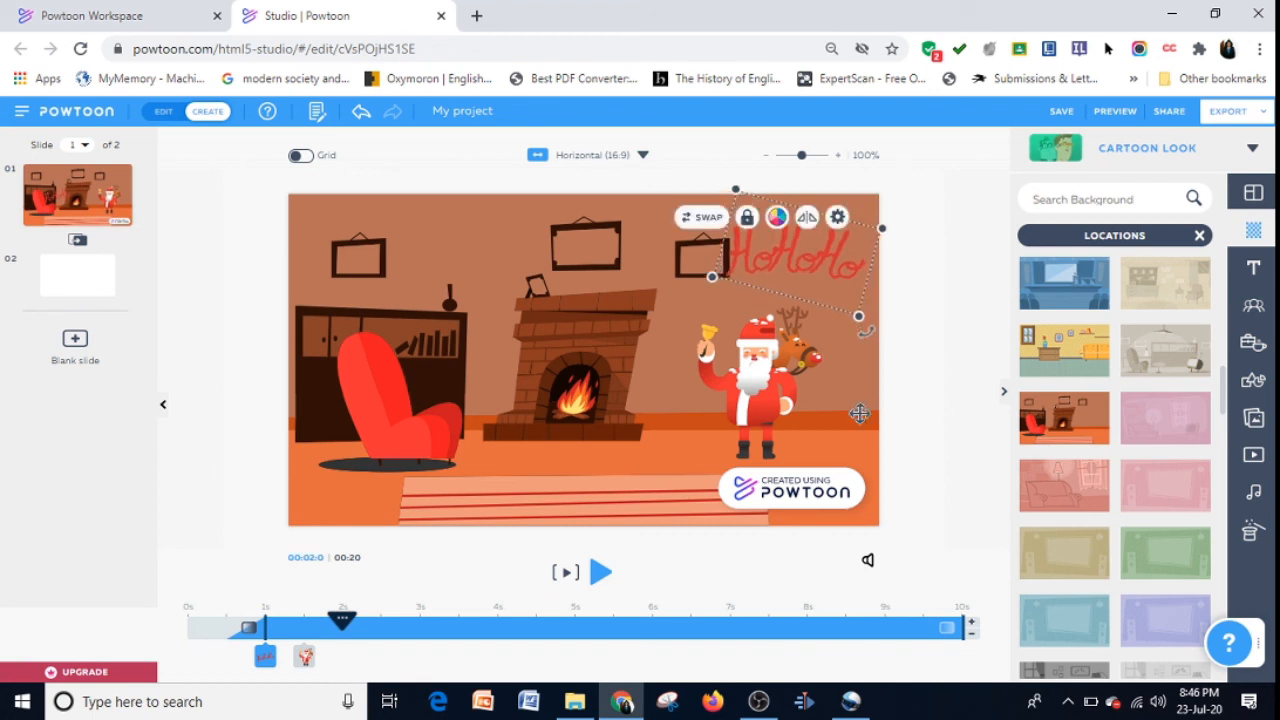
click(925, 426)
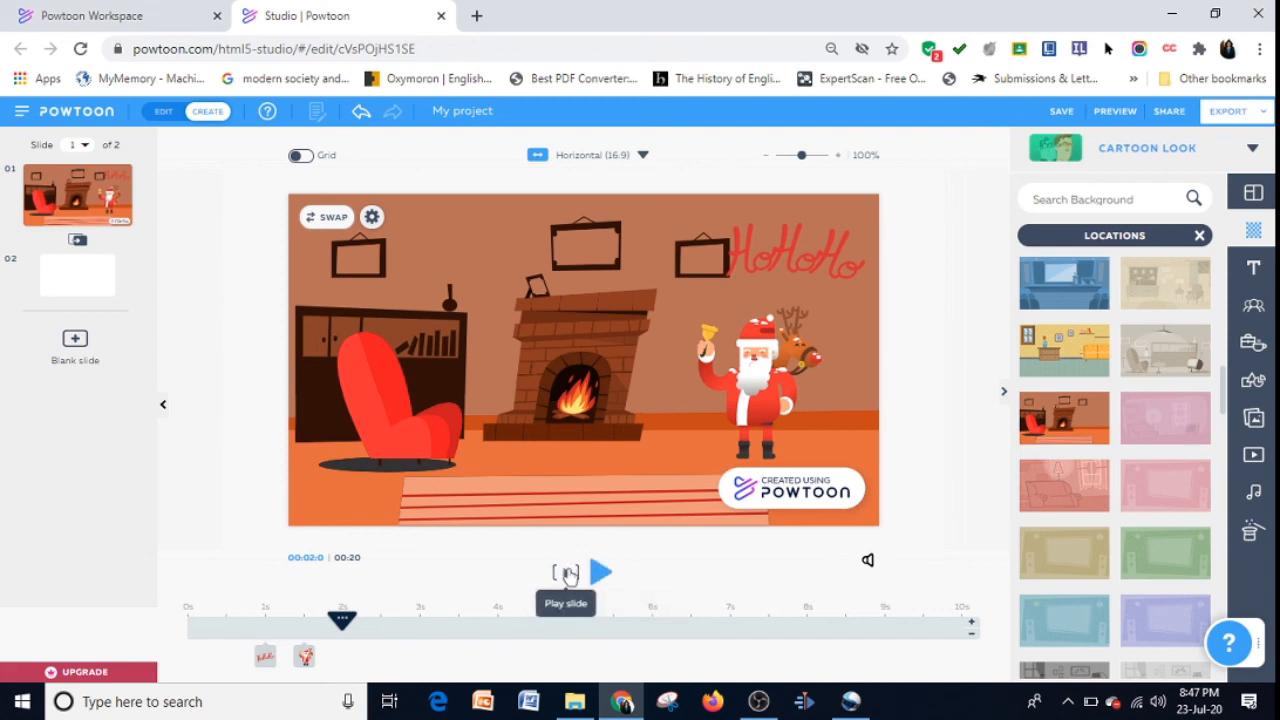
click(567, 573)
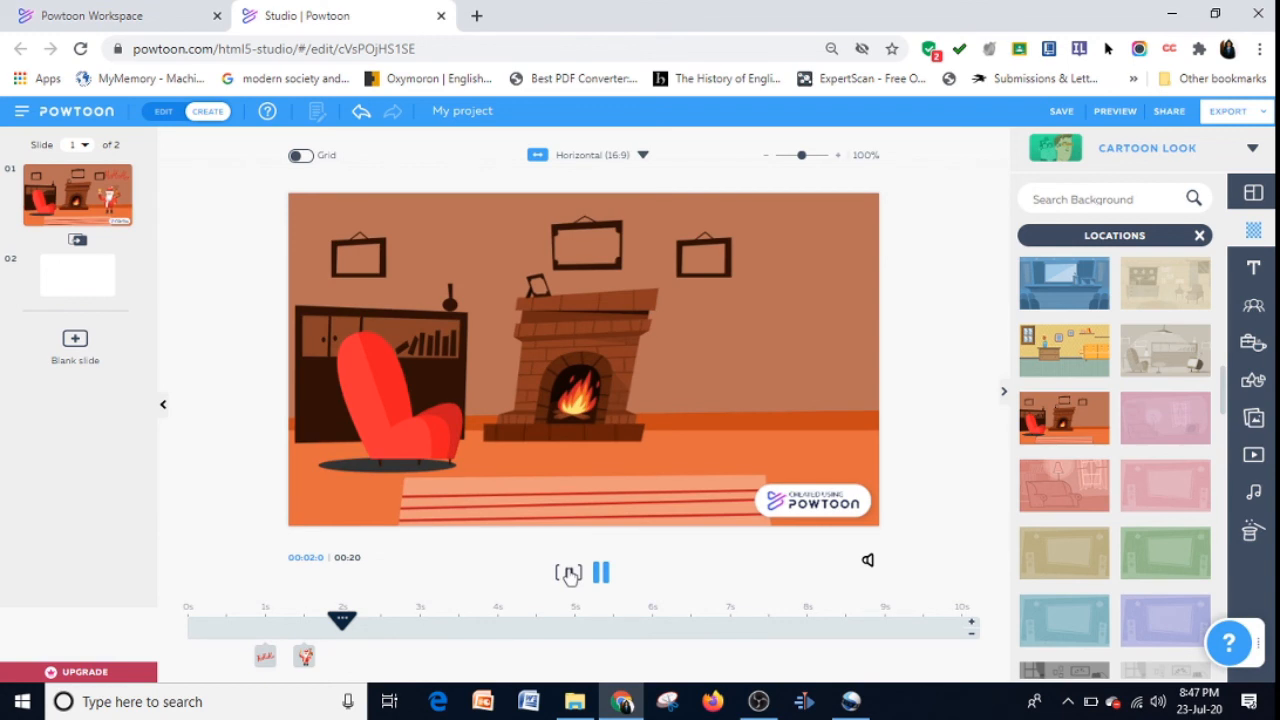